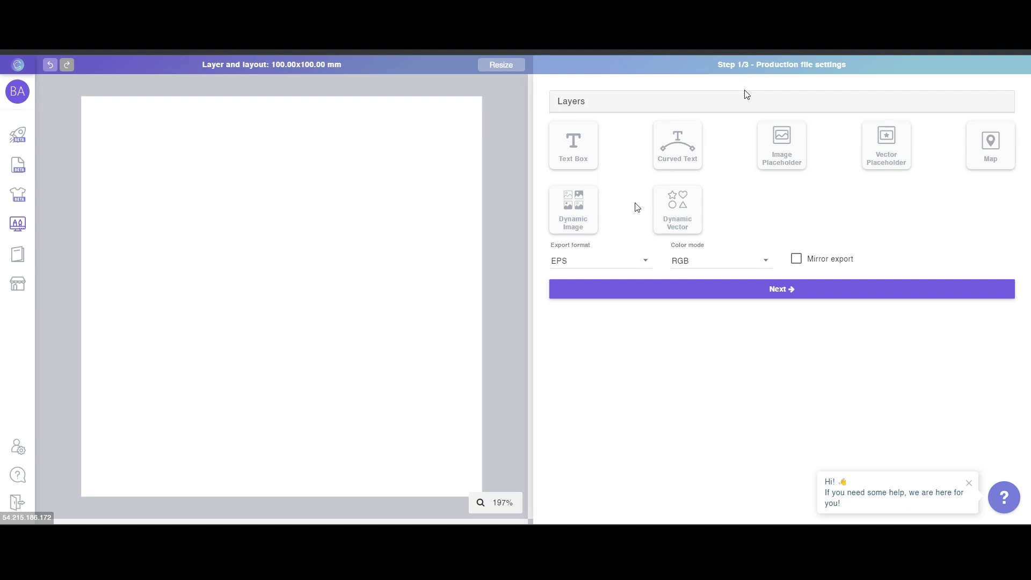
Add a dynamic image element to the blank template and link it to the "Women body" image library.
click(572, 221)
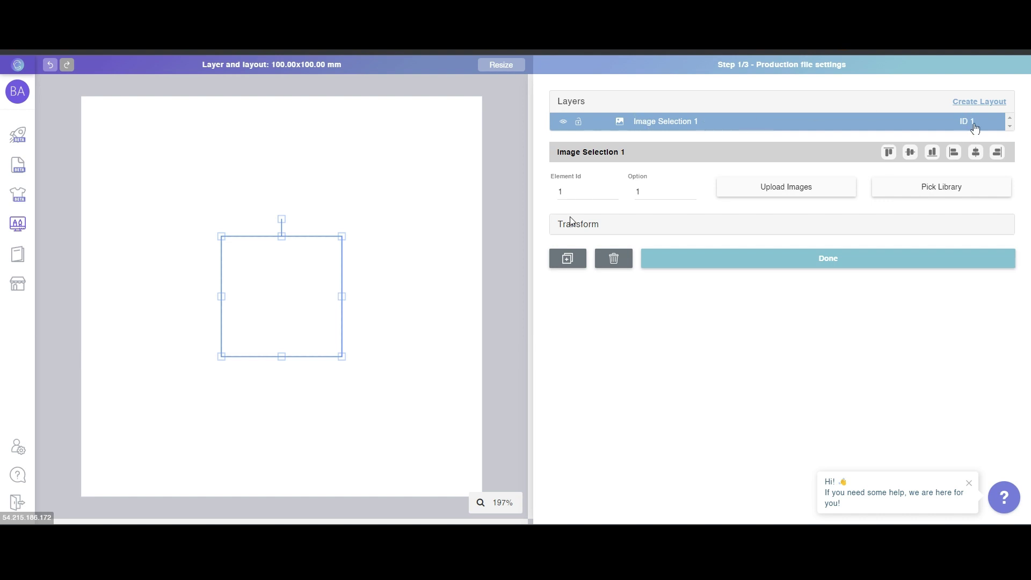
click(902, 187)
click(786, 214)
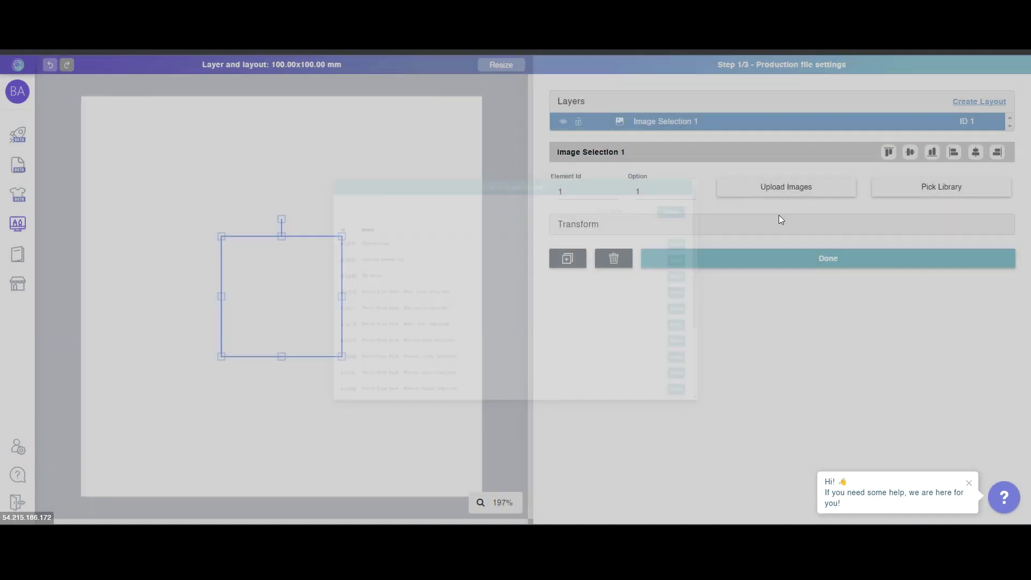
Preview the different library images in the dynamic image element and set its option to 2.
click(691, 189)
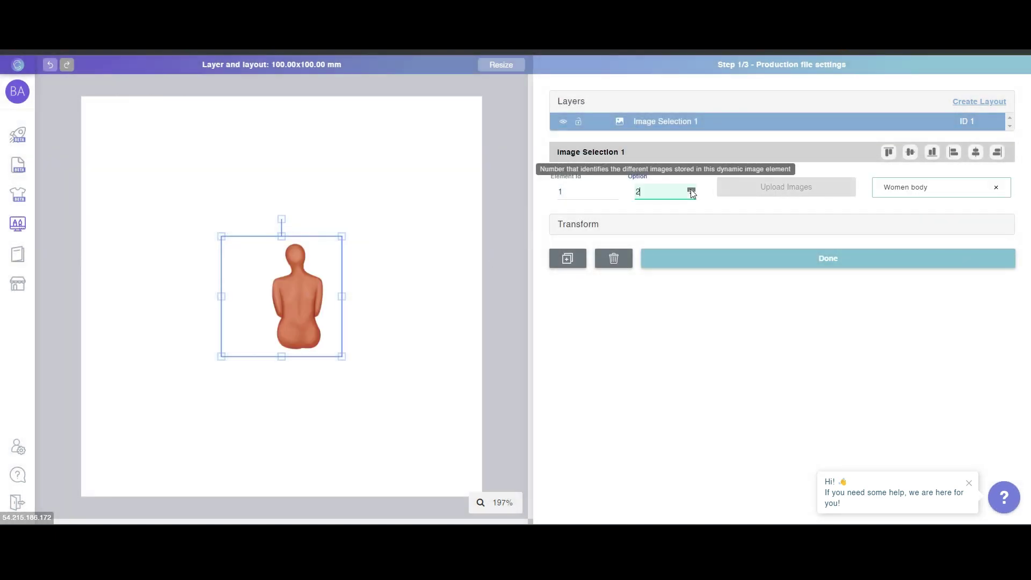
click(692, 190)
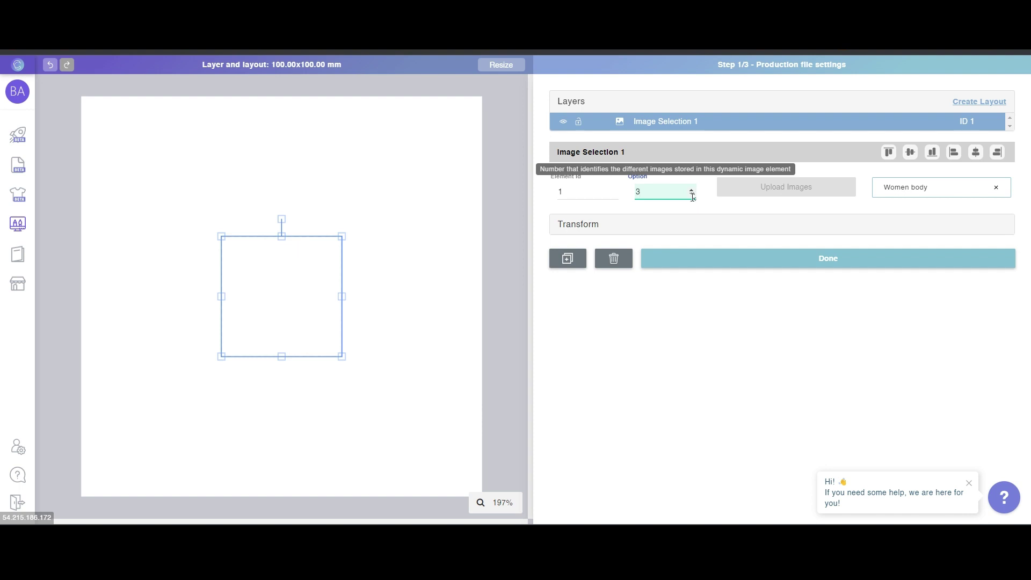
click(691, 194)
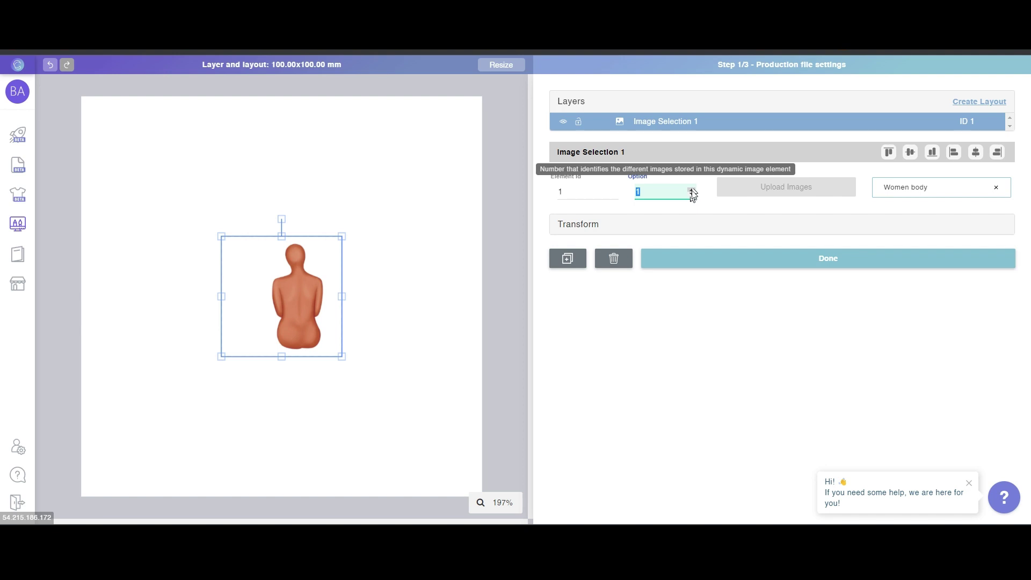
click(692, 190)
click(691, 196)
click(692, 189)
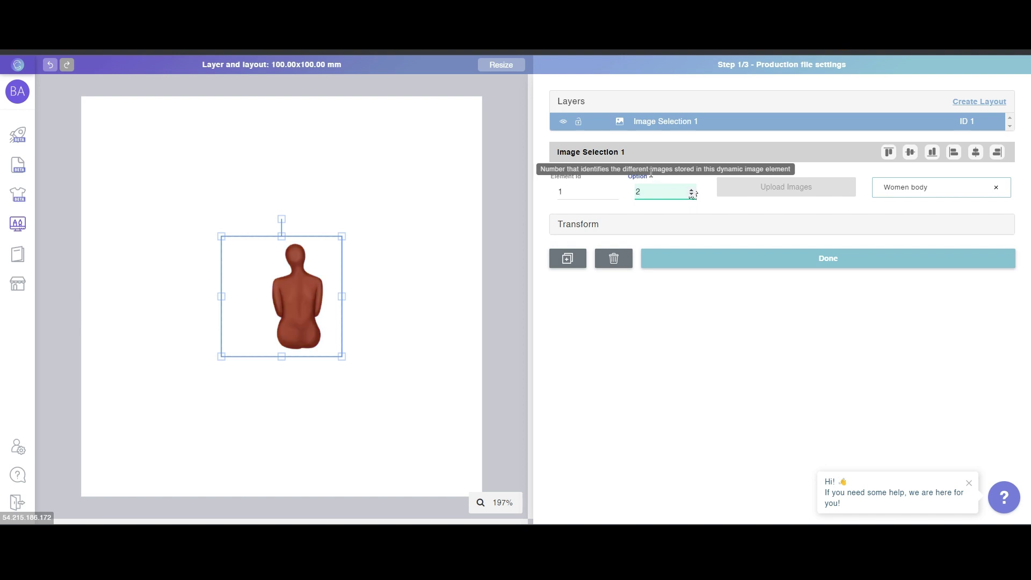
Rename the dynamic image layer as "Woman back", keep its element ID at 1 and finish editing it.
double_click(669, 121)
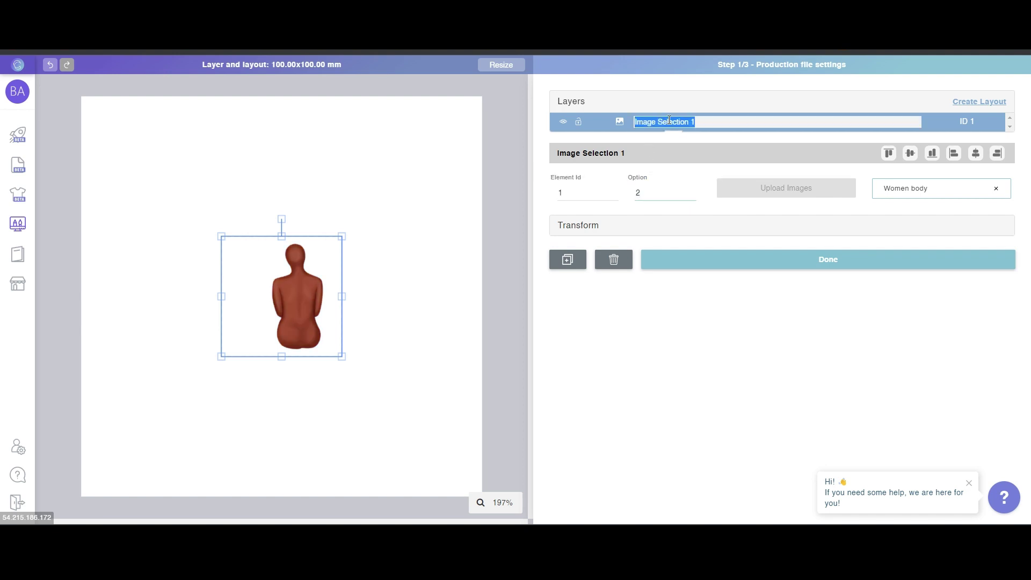
text(Woman back)
click(934, 132)
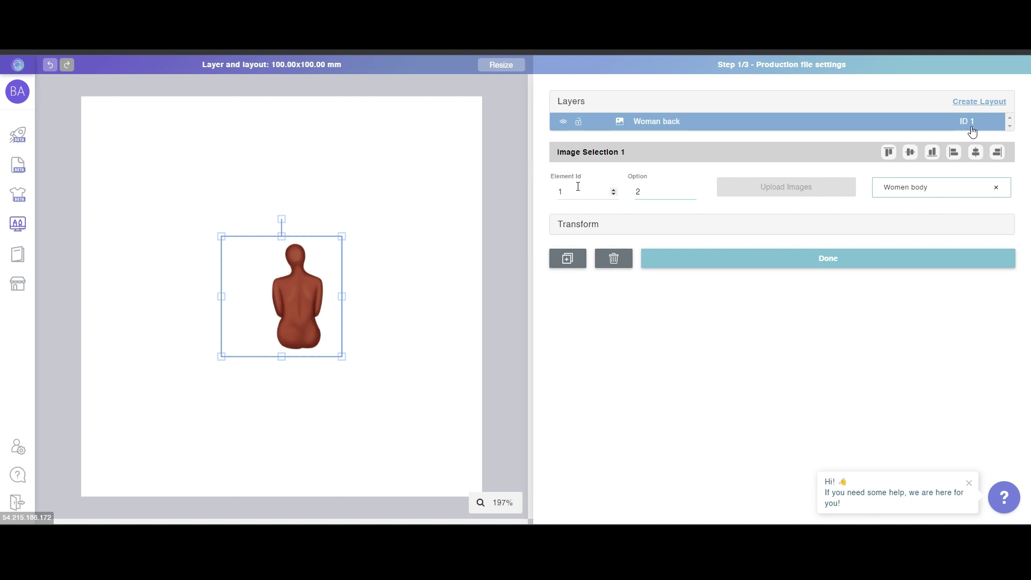
click(613, 190)
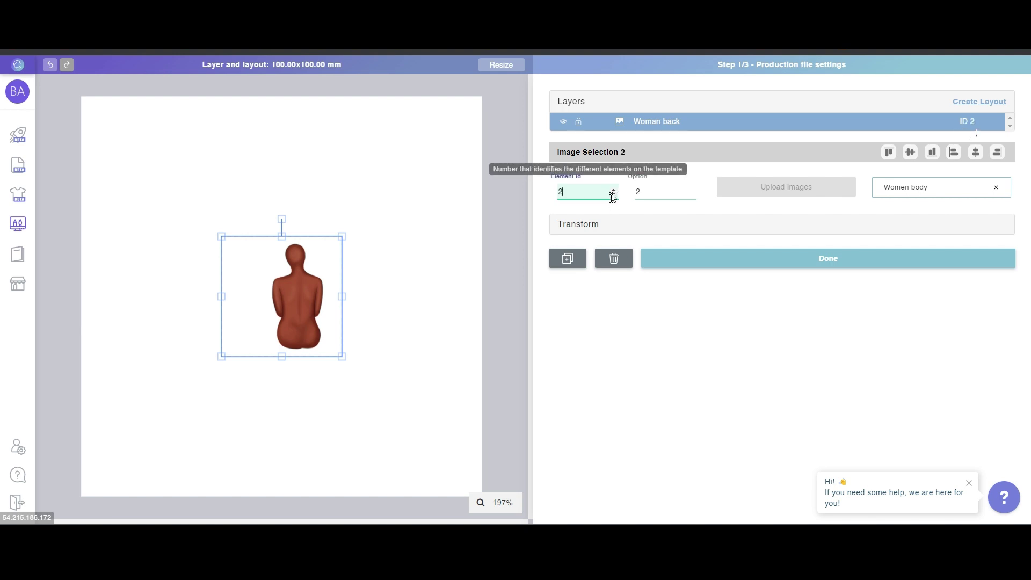
click(613, 195)
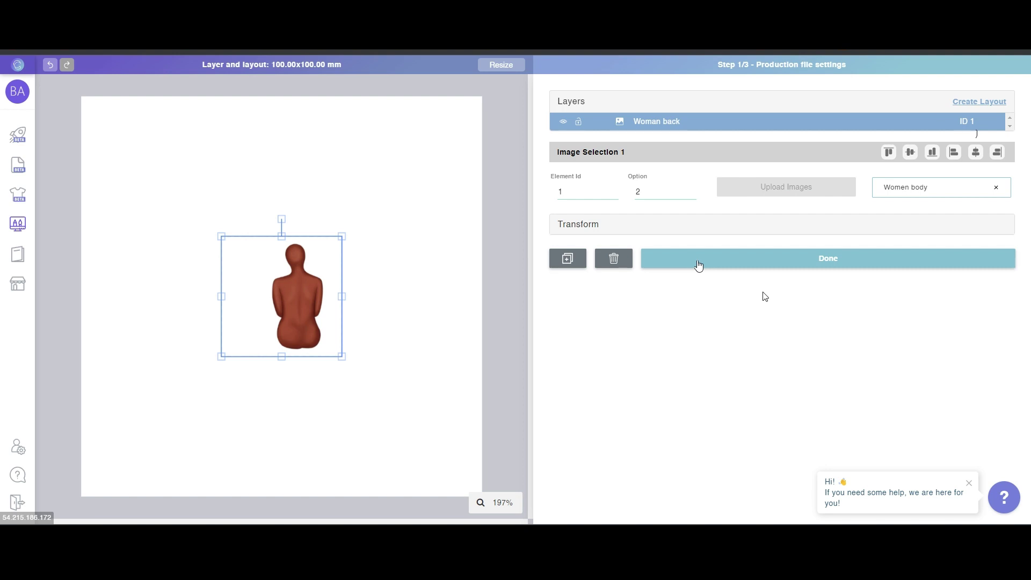
click(698, 266)
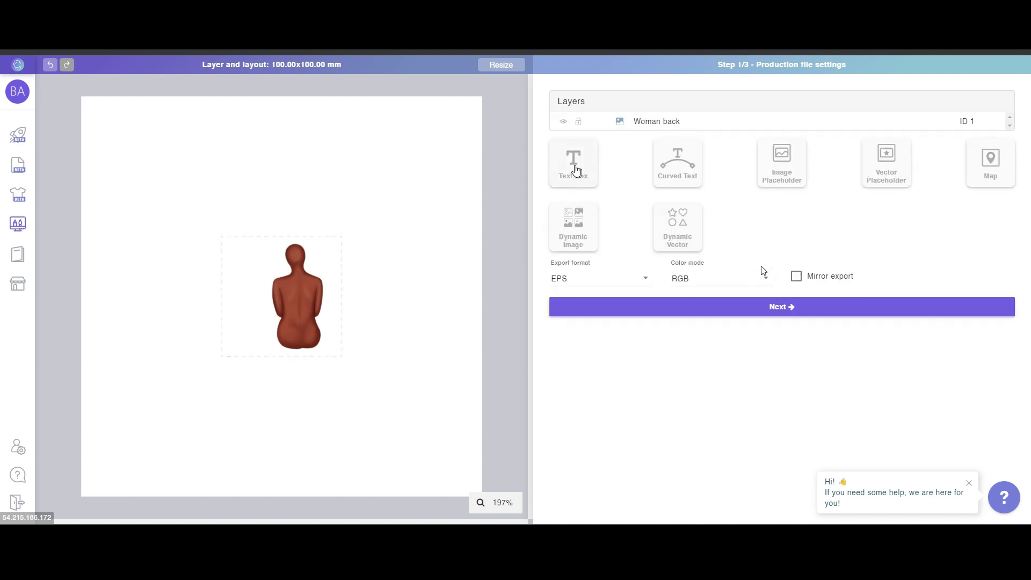
Add a text box over the lower part of the figure and rename its layer as "Woman name".
click(576, 167)
drag(288, 290, 293, 376)
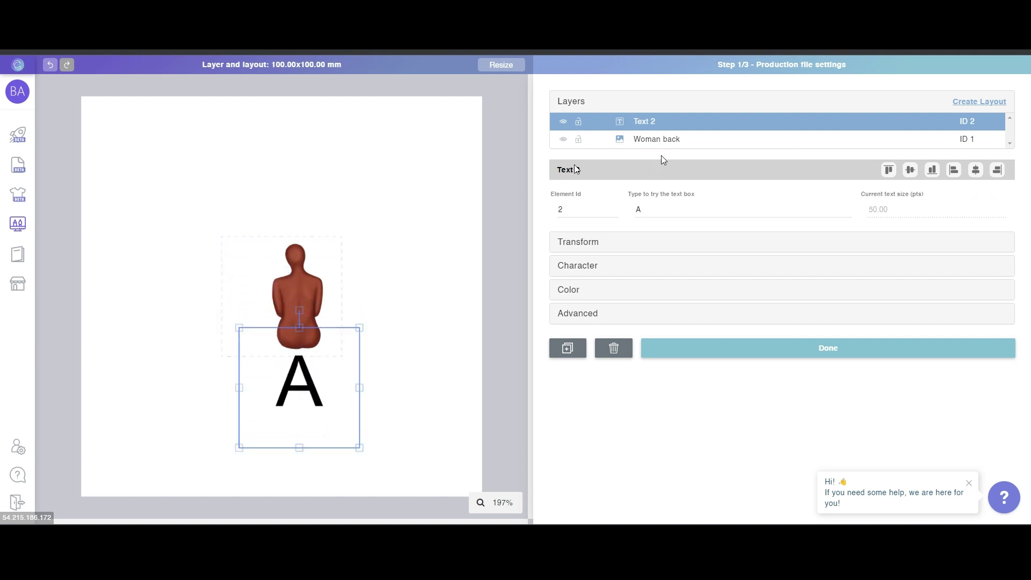
double_click(658, 122)
key(ctrl+a)
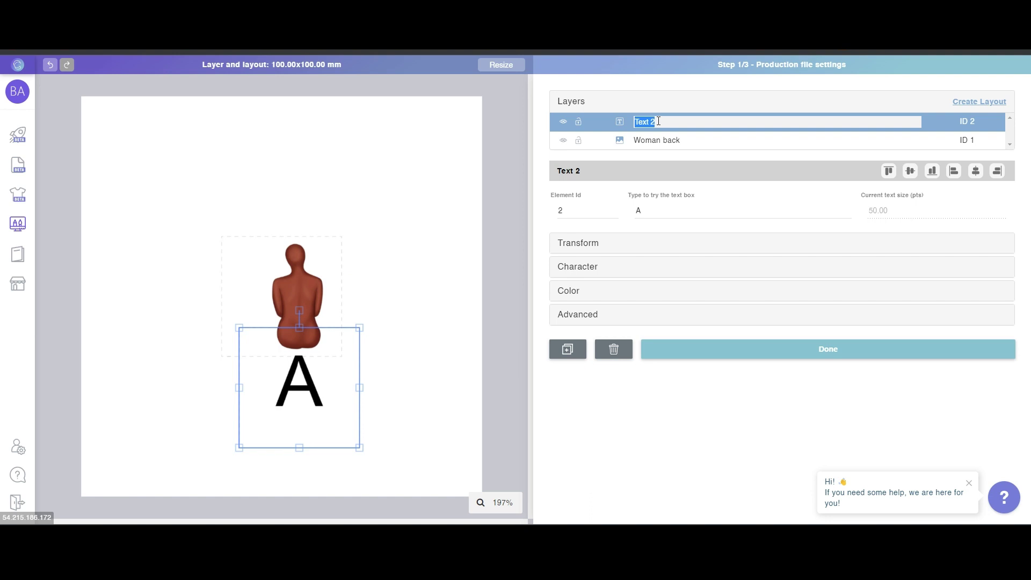
text(Woman name)
key(Return)
Enter a first name as the text box's sample text and shrink the box to a text size of about 18.6 pt.
click(676, 210)
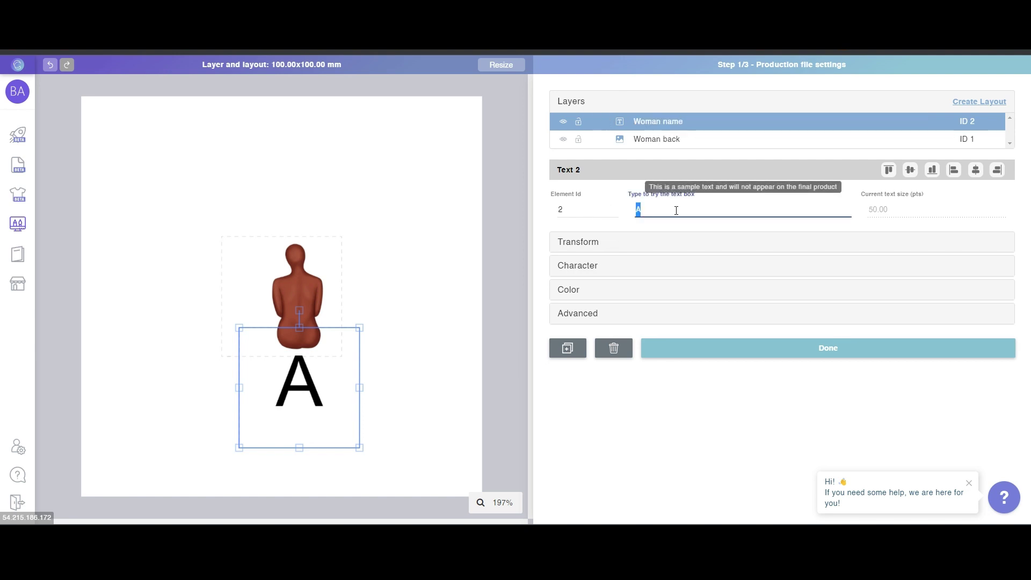
text(Ally)
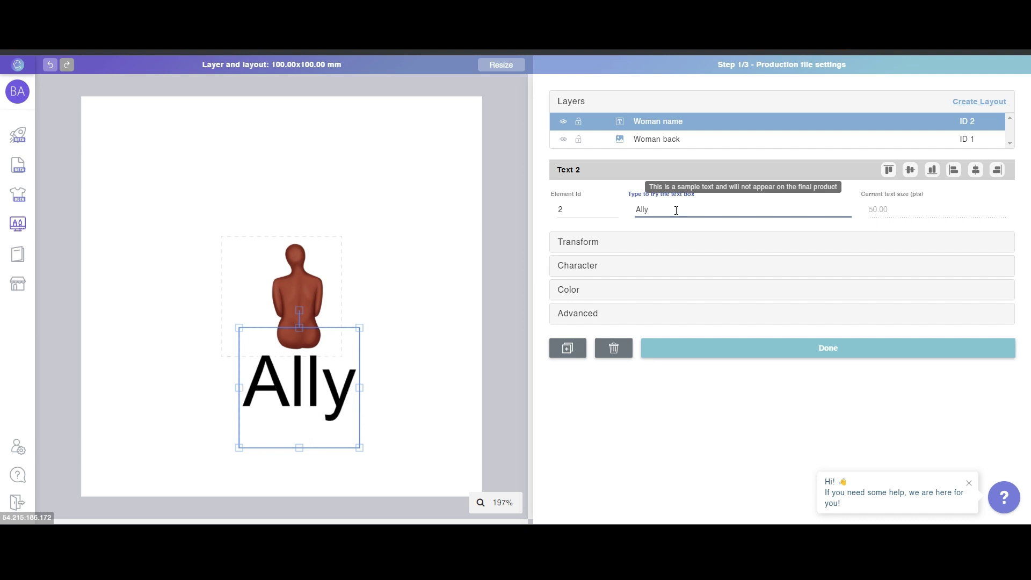
click(643, 418)
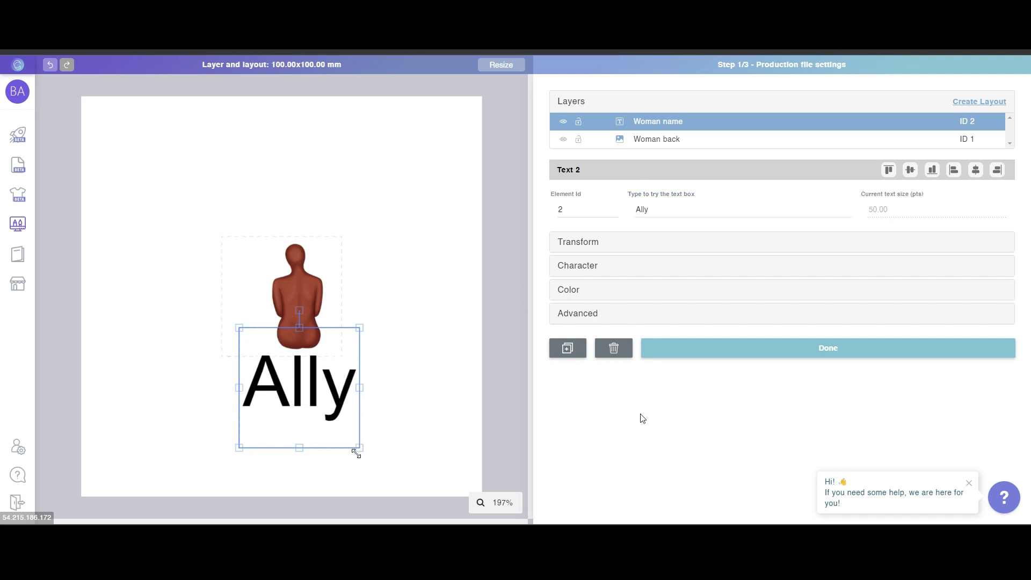
drag(356, 454, 322, 405)
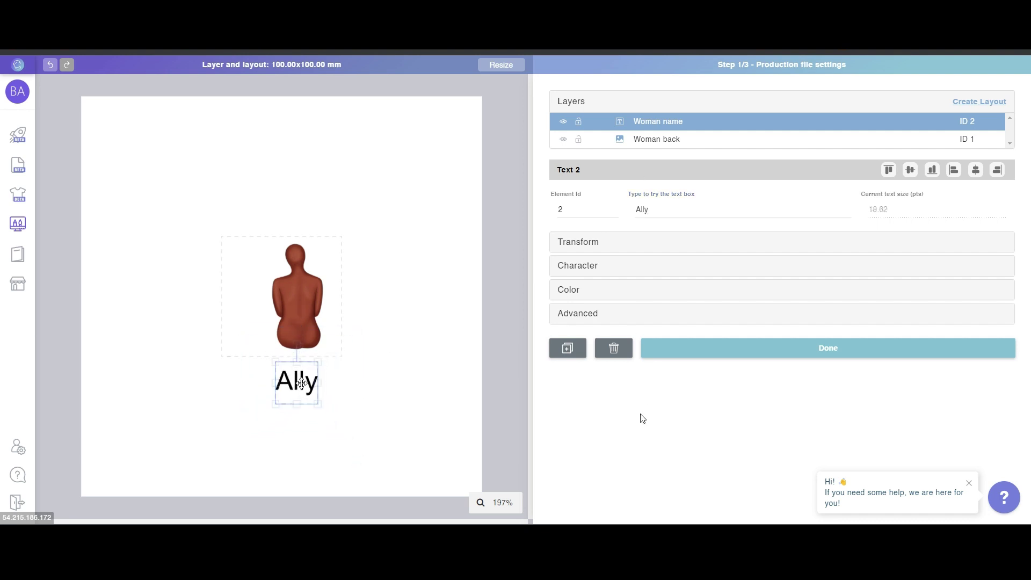
Enlarge the woman image and move it up so it sits directly above the name text.
click(309, 294)
drag(340, 235, 381, 197)
drag(312, 301, 303, 264)
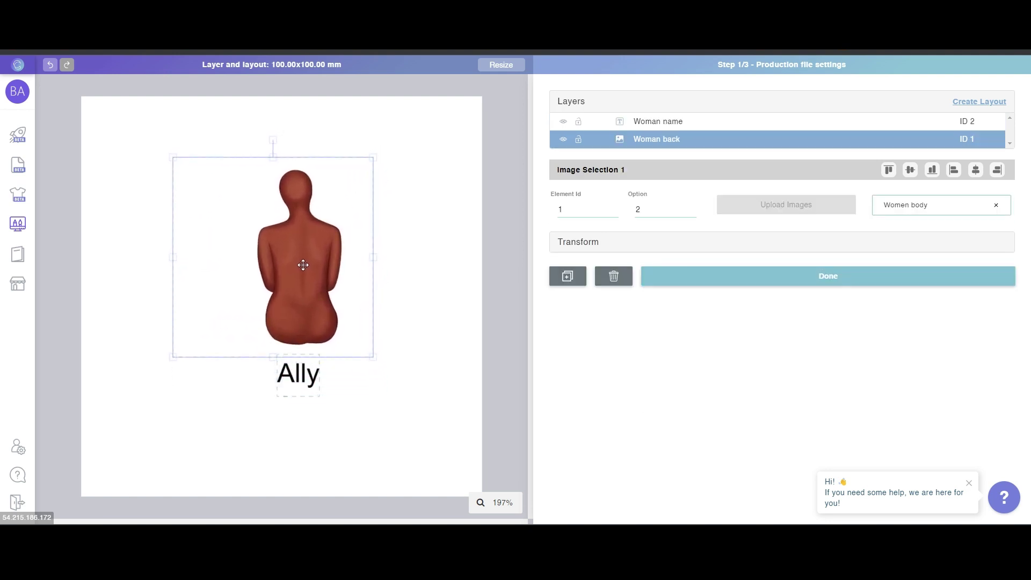
click(414, 320)
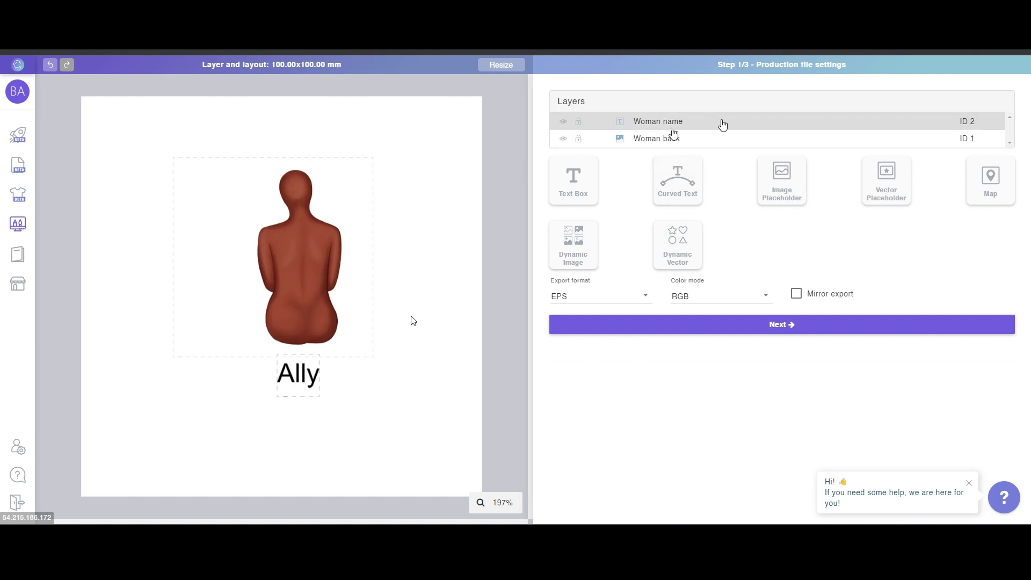
Review the settings of the "Woman name" and "Woman back" layers.
click(723, 123)
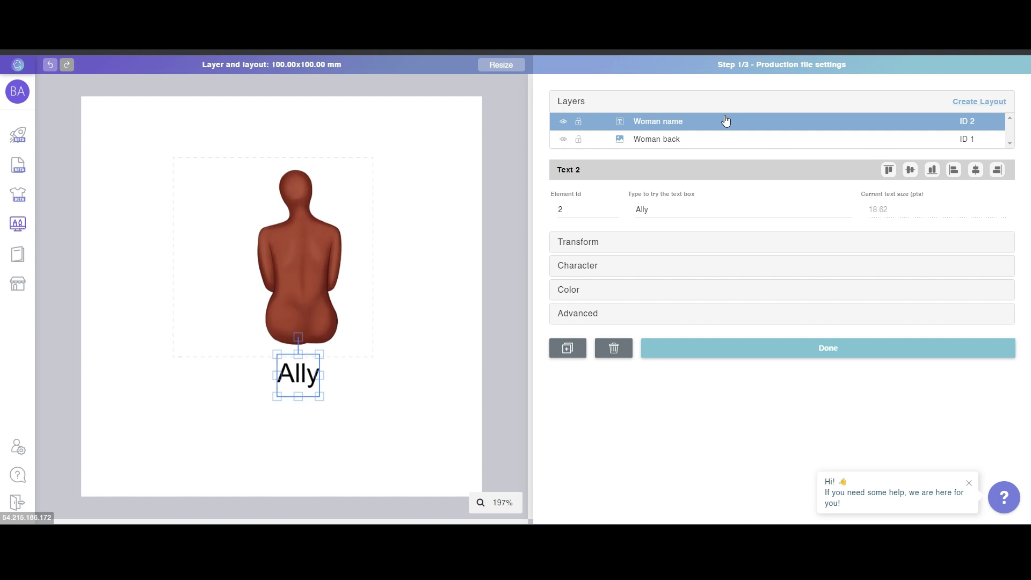
click(719, 144)
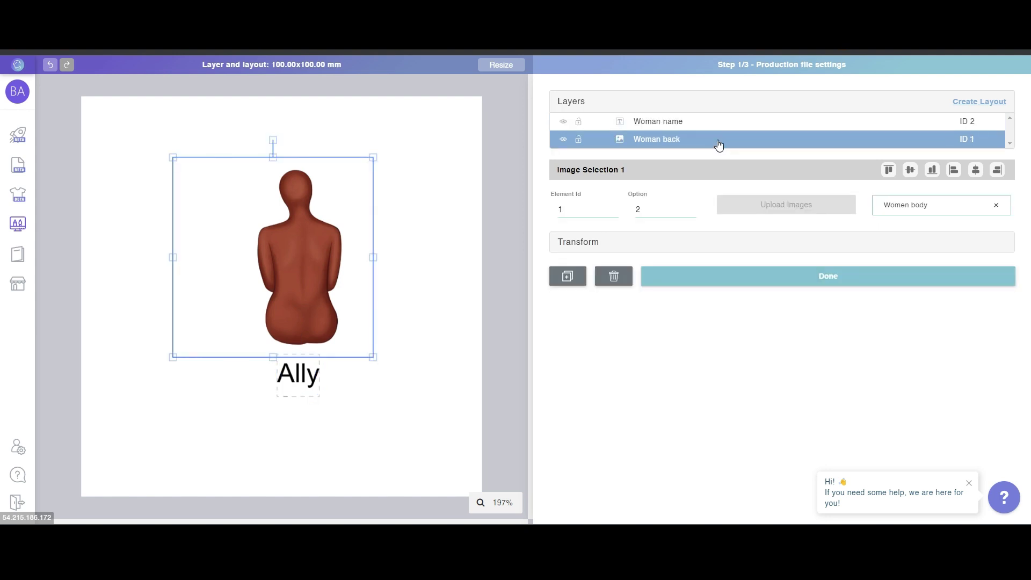
click(756, 284)
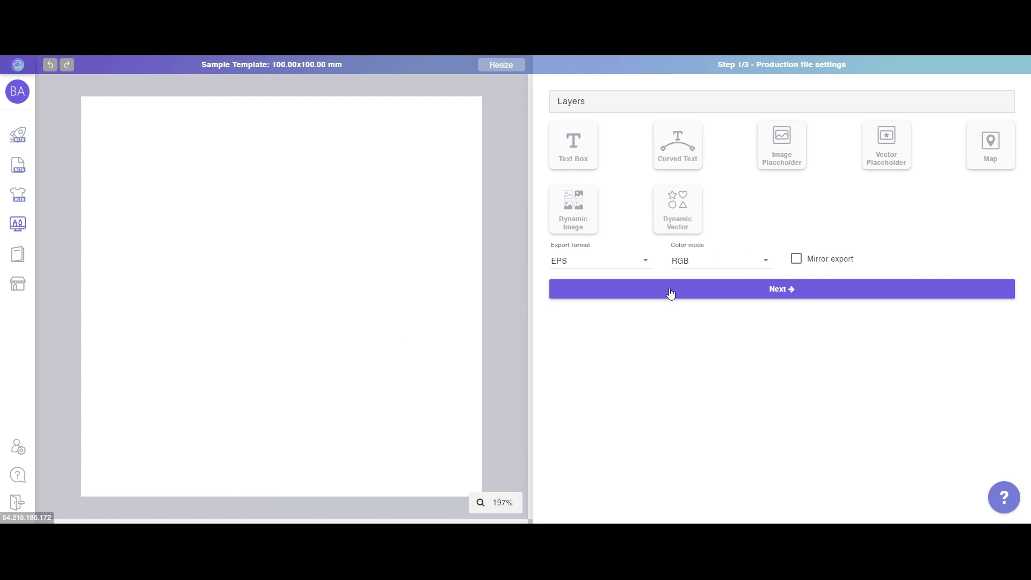
Add six dynamic image elements to the blank Sample Template, finishing each one with its default settings.
click(577, 212)
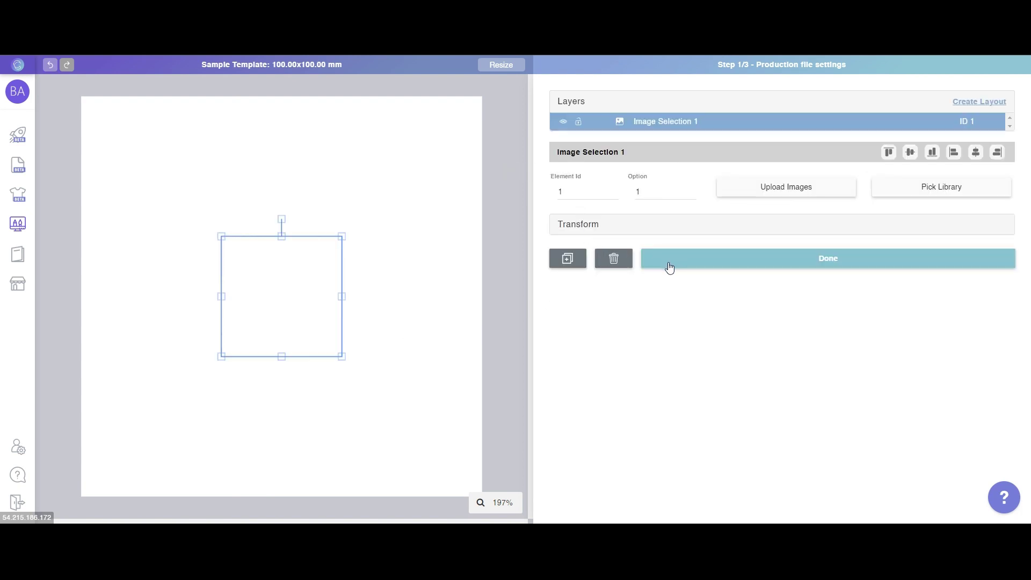
click(668, 264)
click(577, 228)
click(658, 277)
click(574, 244)
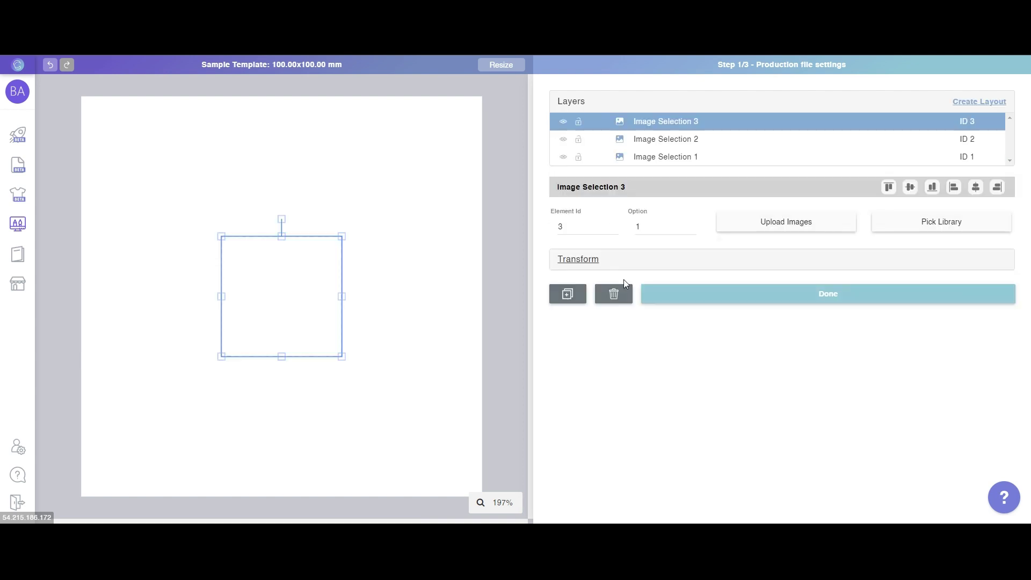
click(664, 298)
click(578, 261)
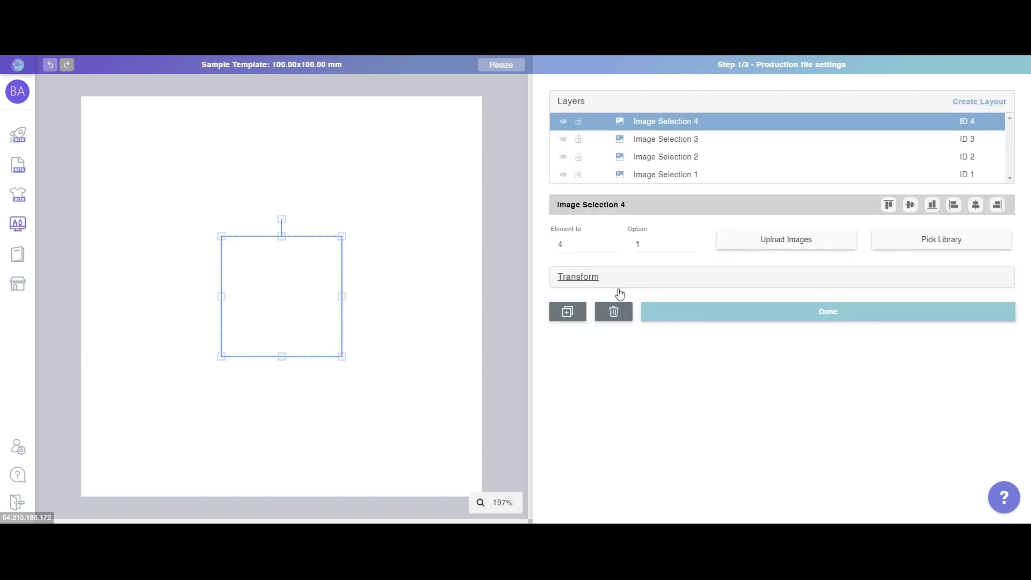
click(649, 313)
click(578, 279)
click(660, 327)
click(585, 298)
click(658, 346)
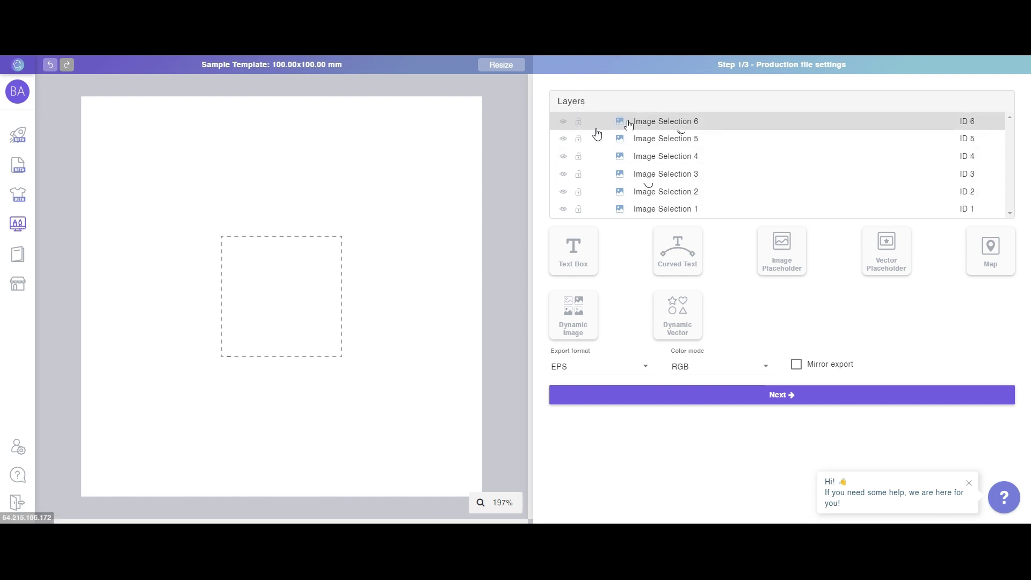
Spread the six stacked dynamic image elements apart so each occupies its own area of the canvas.
click(705, 212)
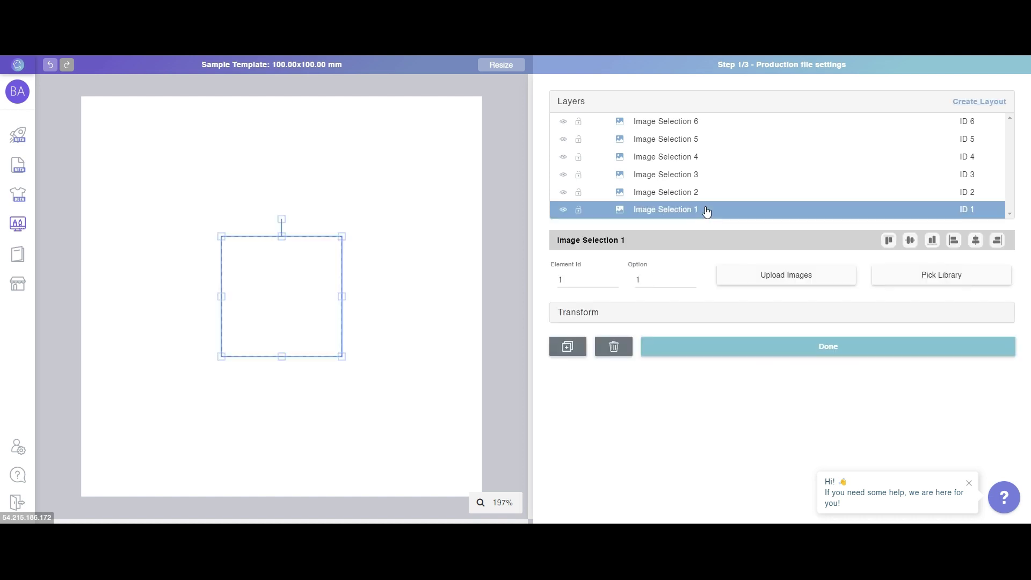
drag(303, 264, 427, 200)
click(307, 272)
drag(307, 271, 189, 239)
drag(269, 284, 395, 387)
drag(281, 318, 285, 398)
drag(191, 299, 182, 287)
drag(180, 366, 138, 362)
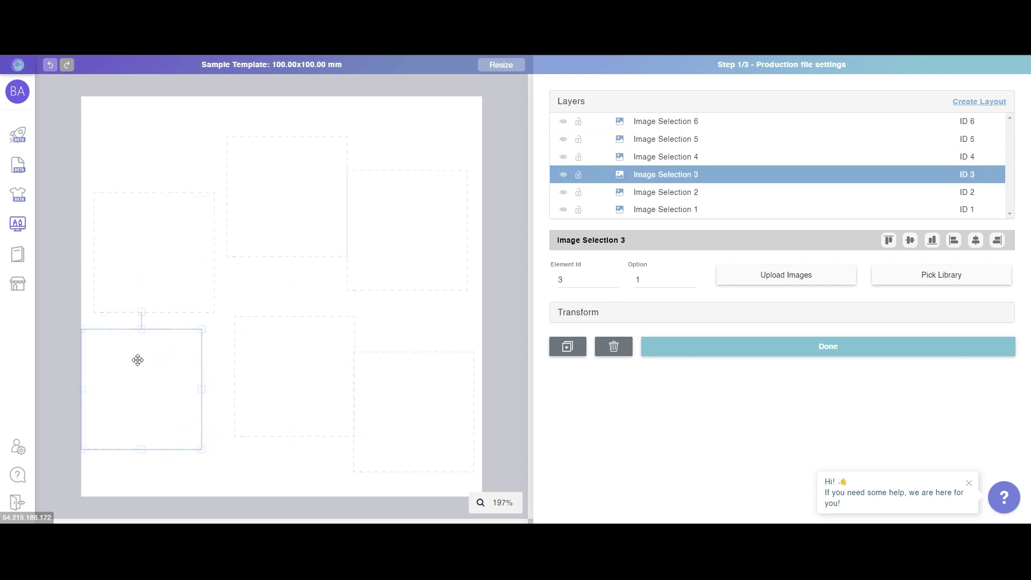
Adjust the image elements' positions to form two rough rows of three, and clear the selection.
drag(247, 237, 245, 283)
click(260, 366)
drag(260, 365, 245, 375)
drag(373, 270, 382, 285)
drag(394, 376, 400, 370)
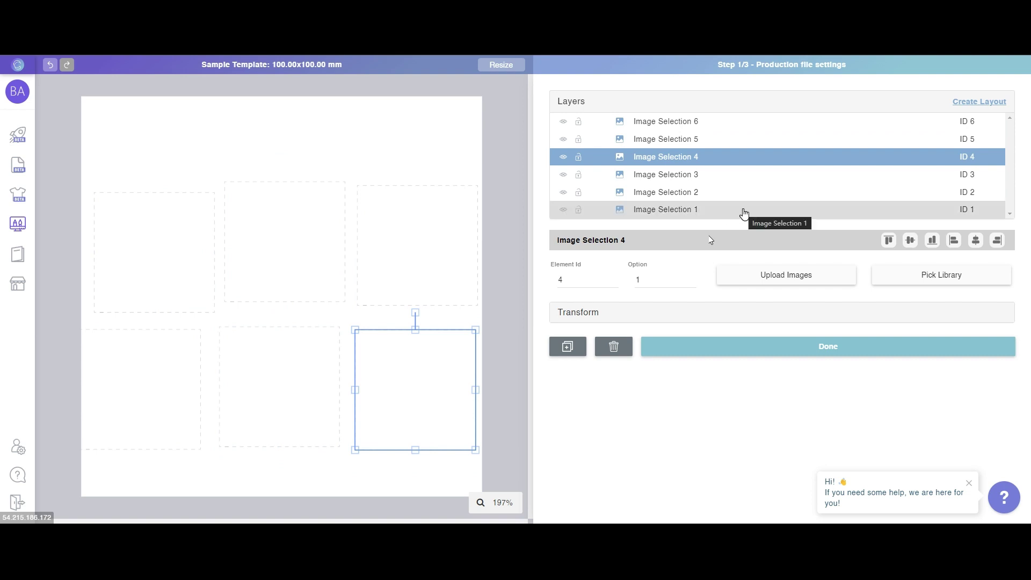
click(129, 171)
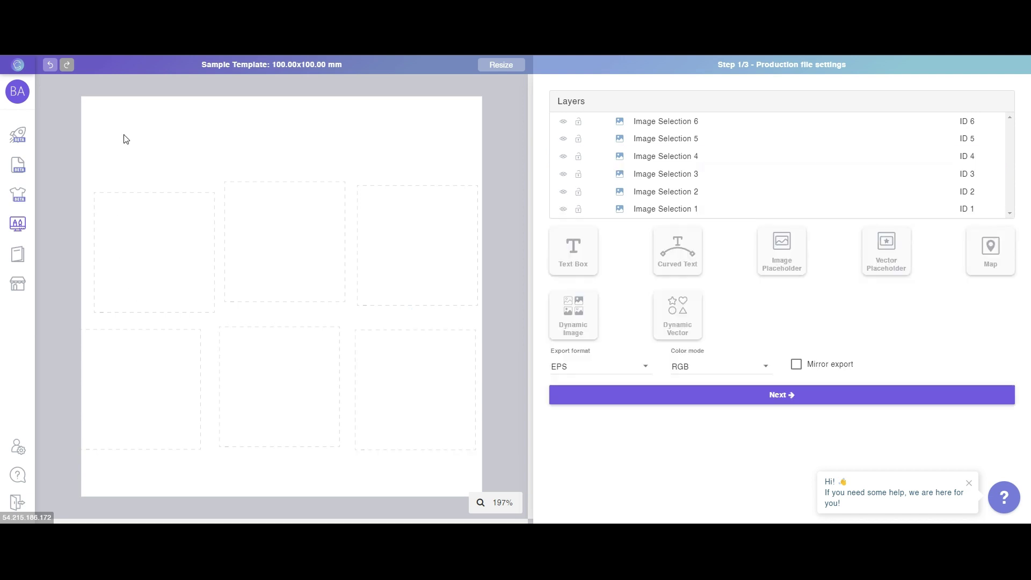
Select individual image elements on the canvas to check which layer each one corresponds to.
click(164, 295)
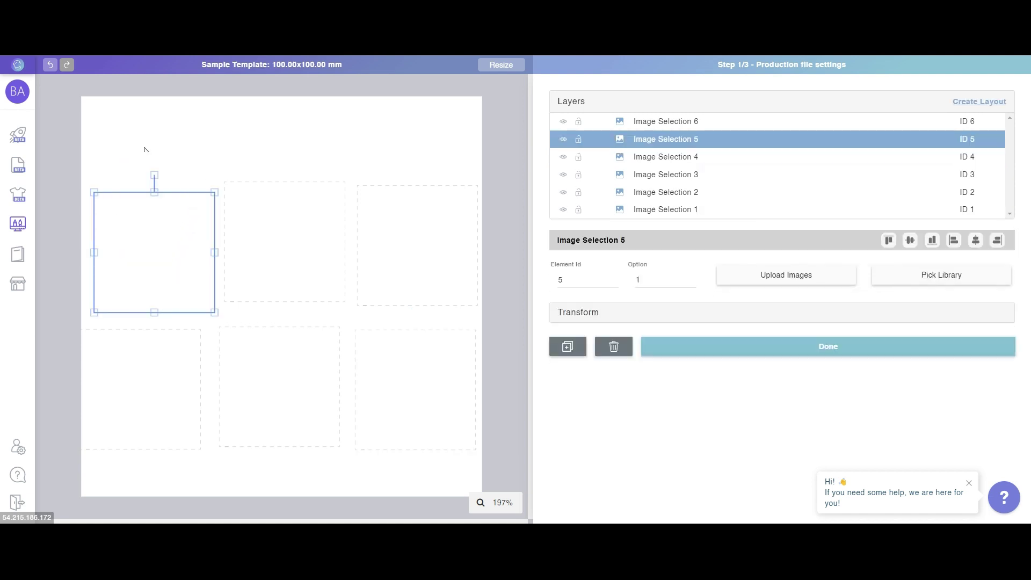
drag(214, 110, 286, 280)
drag(417, 144, 429, 255)
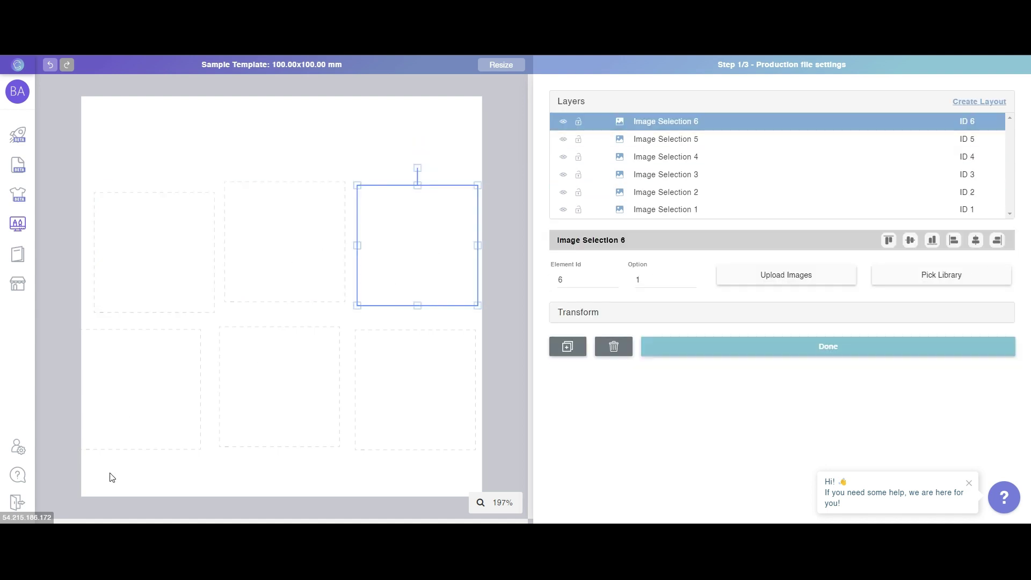
drag(172, 482, 173, 415)
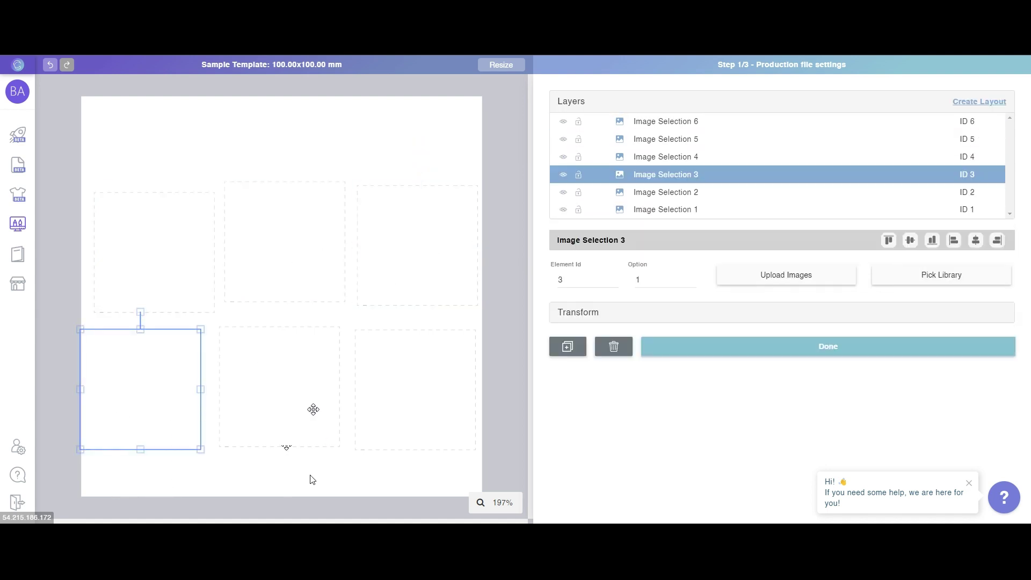
click(288, 445)
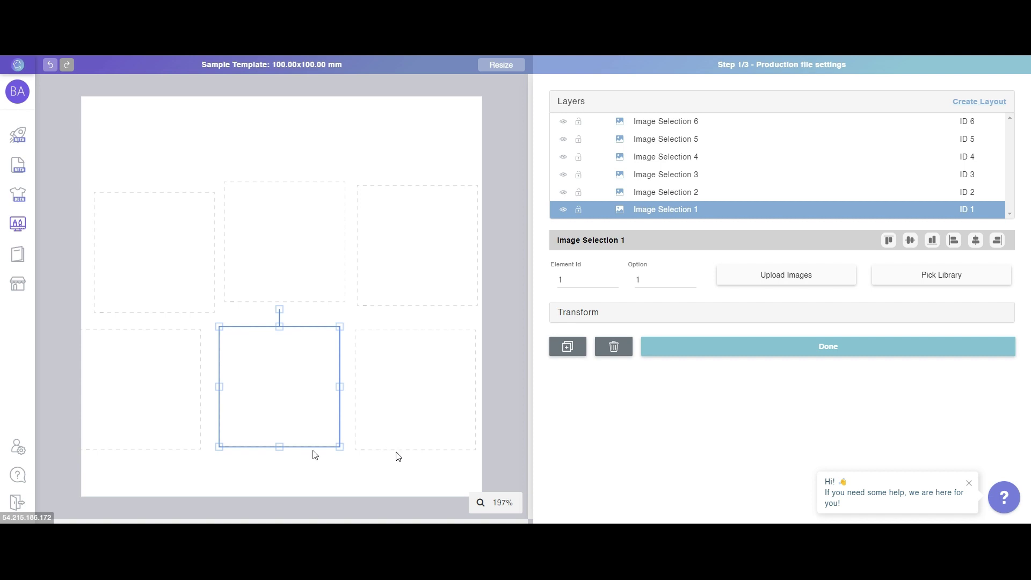
click(397, 447)
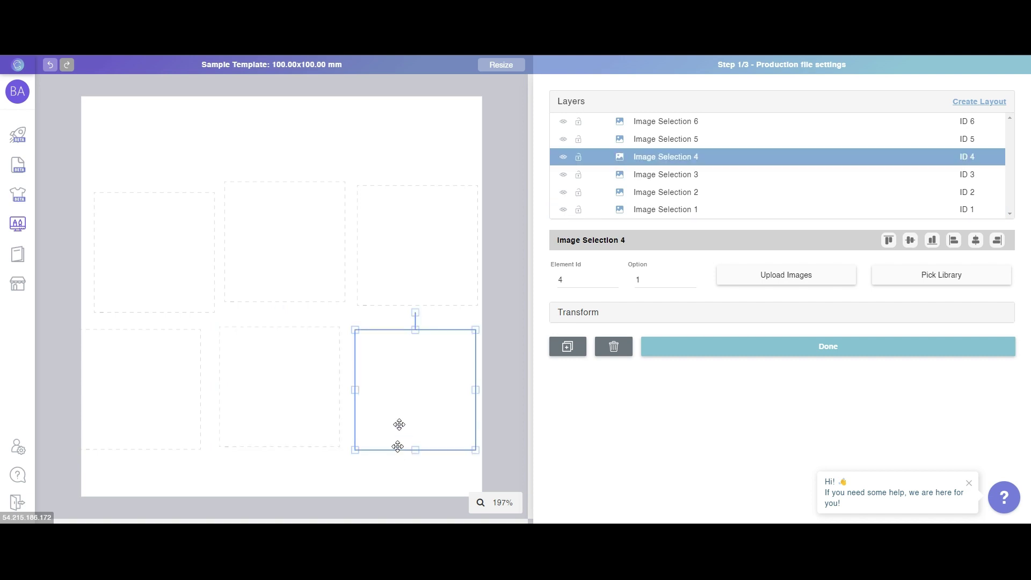
Create a separate layout for Image Selection 1 and another for Image Selection 2, and collapse both layouts.
click(676, 210)
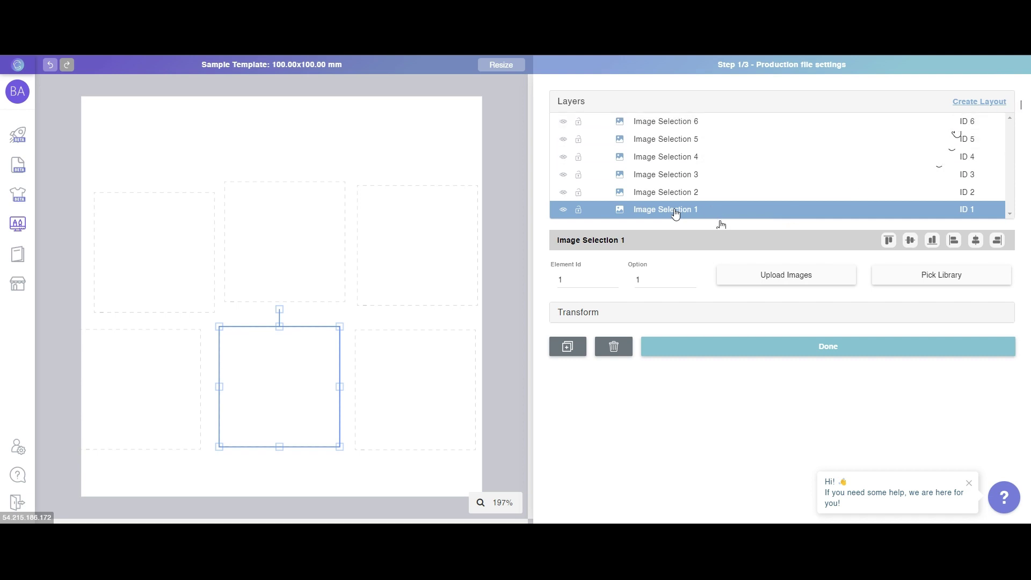
click(990, 103)
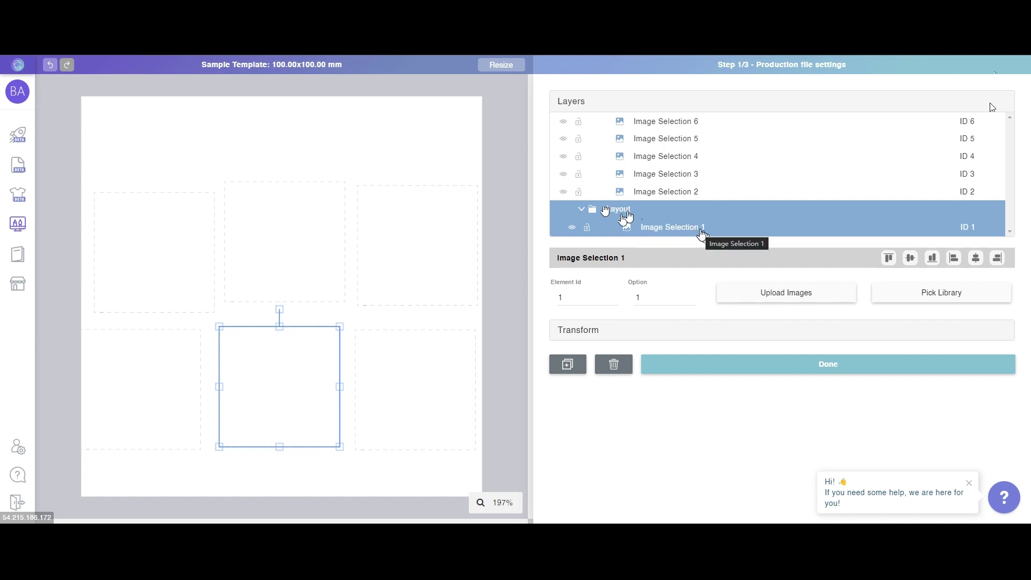
click(658, 196)
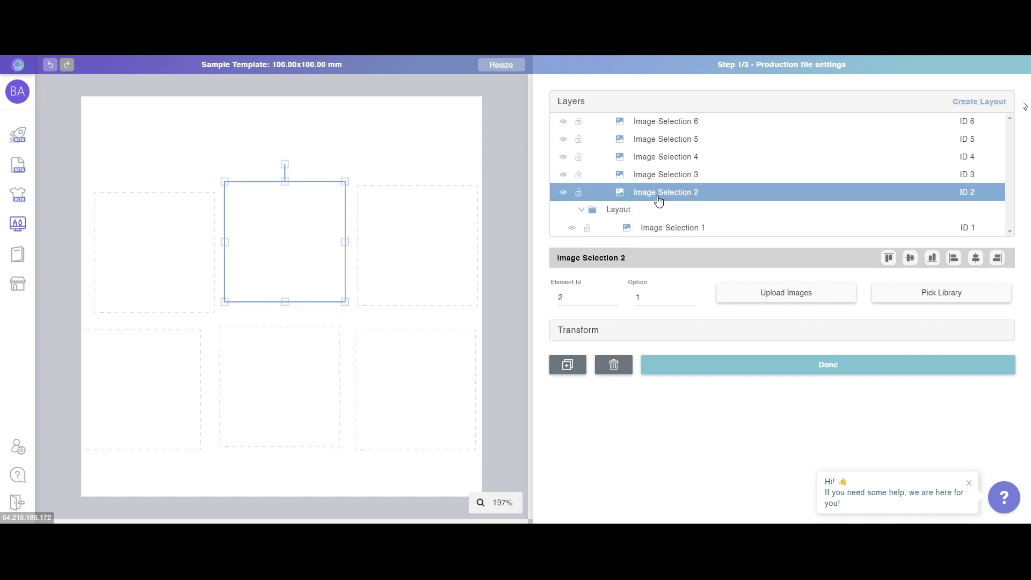
click(997, 105)
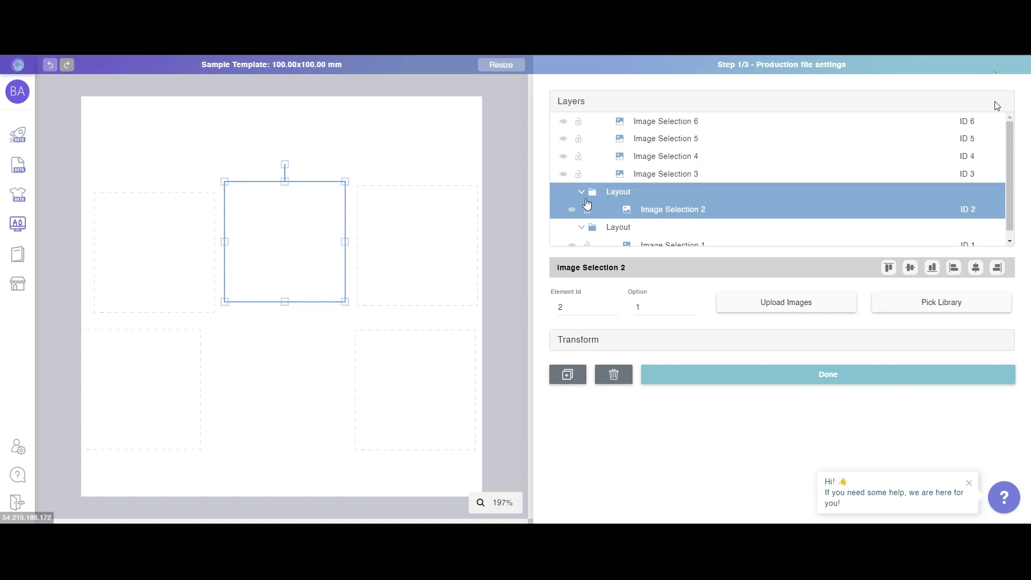
scroll(587, 205, down, 1)
click(581, 186)
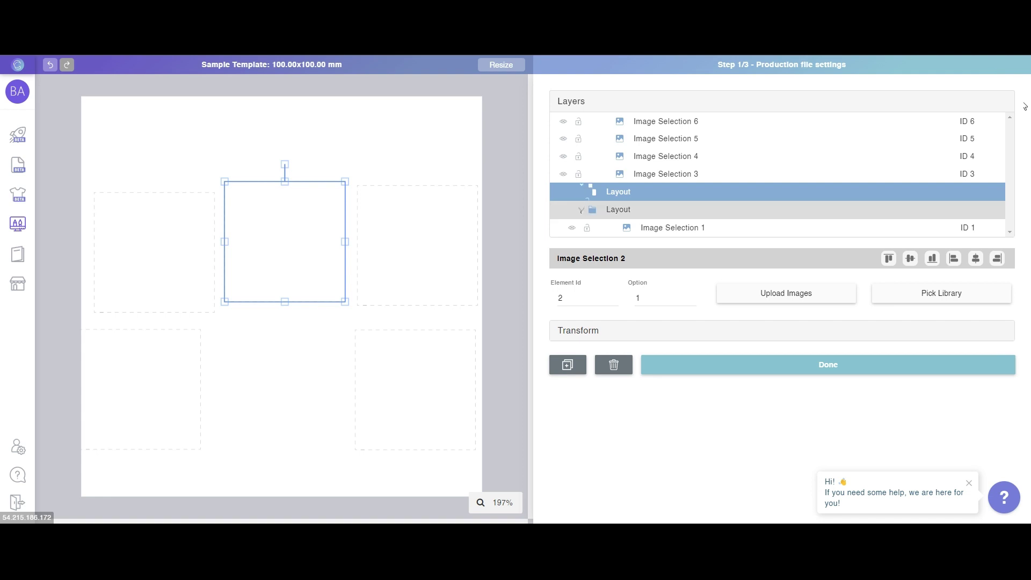
click(583, 209)
click(654, 213)
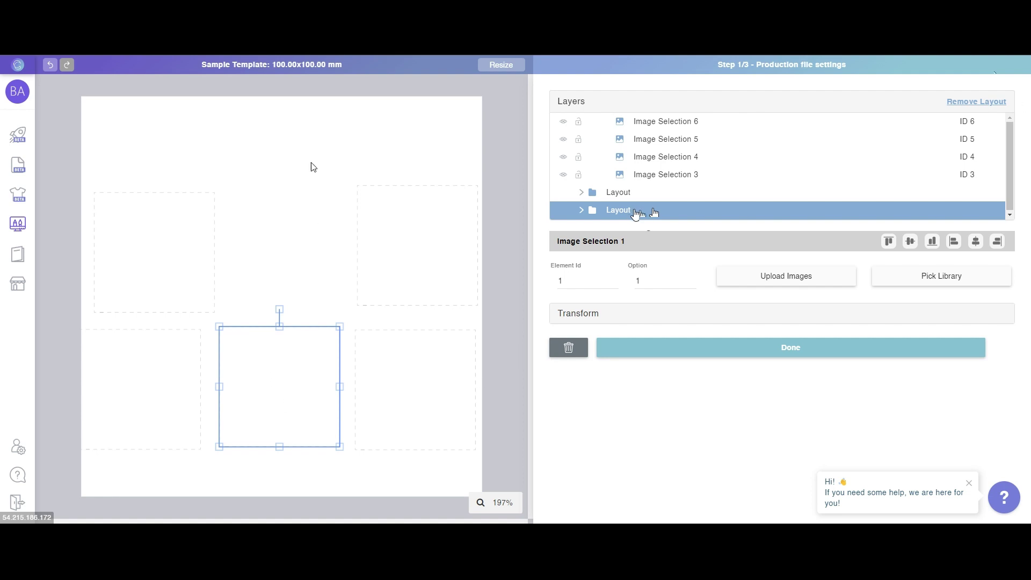
Create a separate layout for each of Image Selection 3, 4, 5 and 6.
click(662, 182)
click(974, 102)
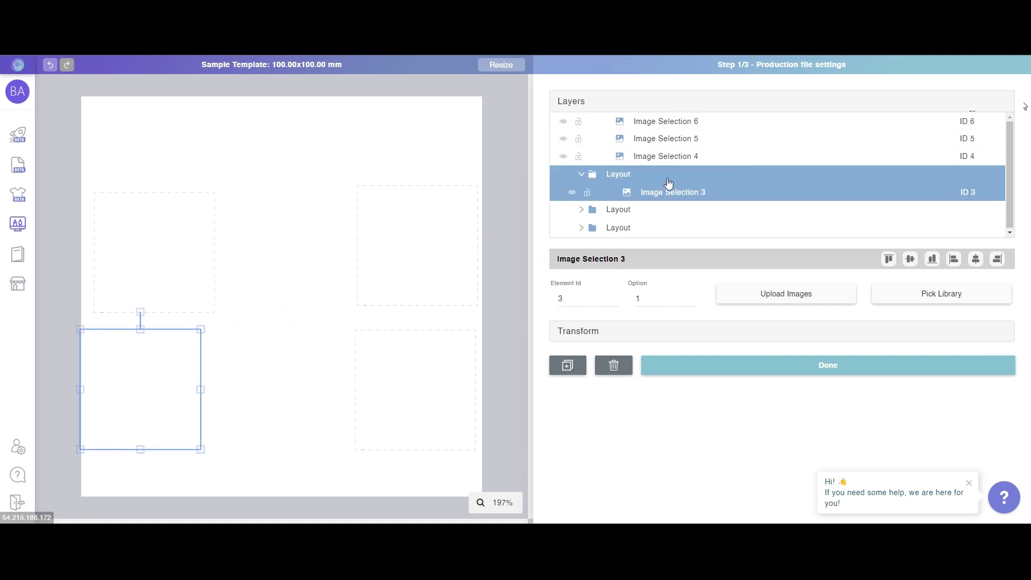
click(657, 159)
click(973, 102)
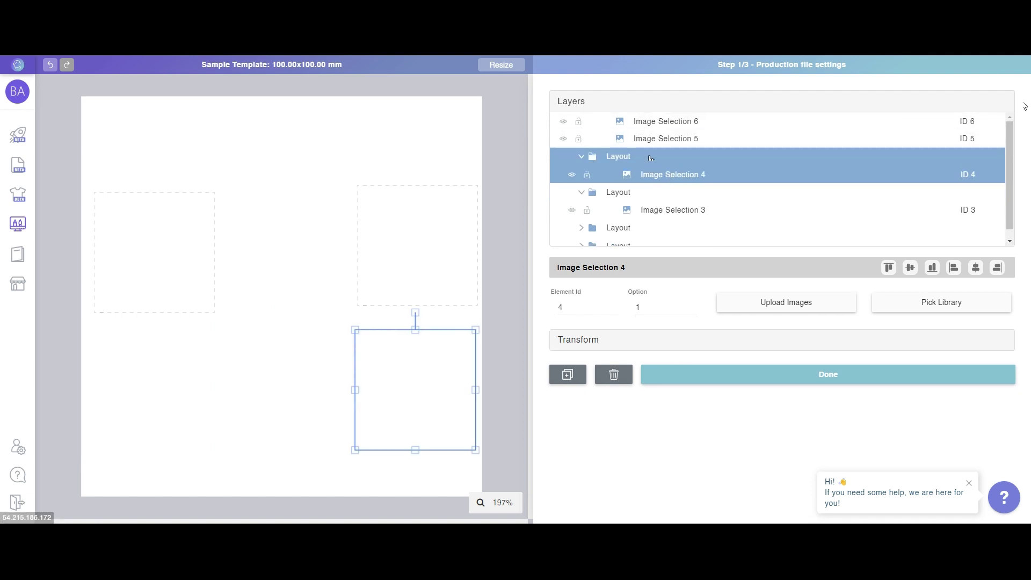
click(655, 140)
click(974, 102)
click(693, 123)
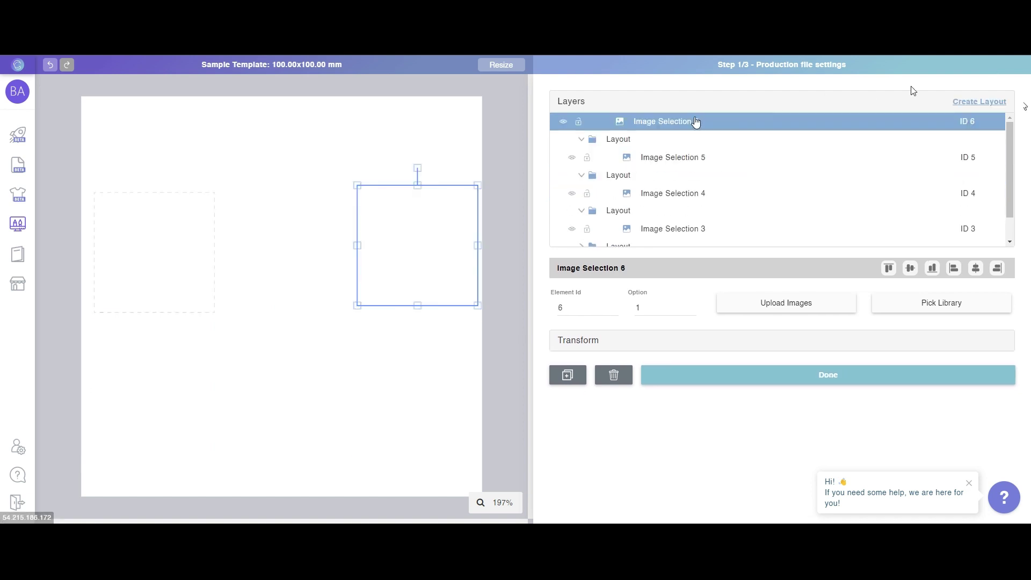
click(977, 103)
Collapse the layouts containing Image Selection 6, 5, 4 and 3 in the layer list.
click(582, 121)
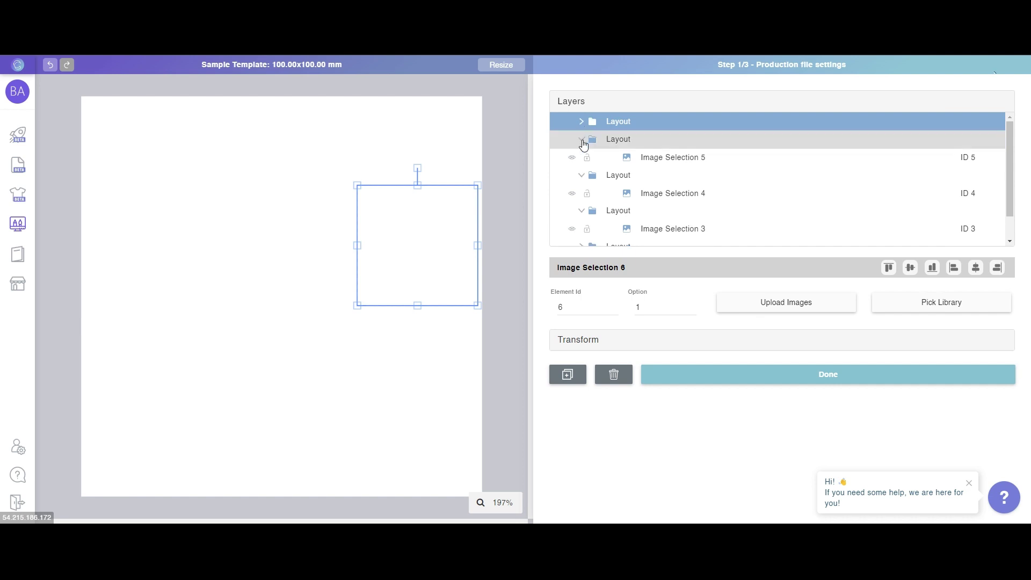
click(581, 139)
click(581, 156)
click(584, 179)
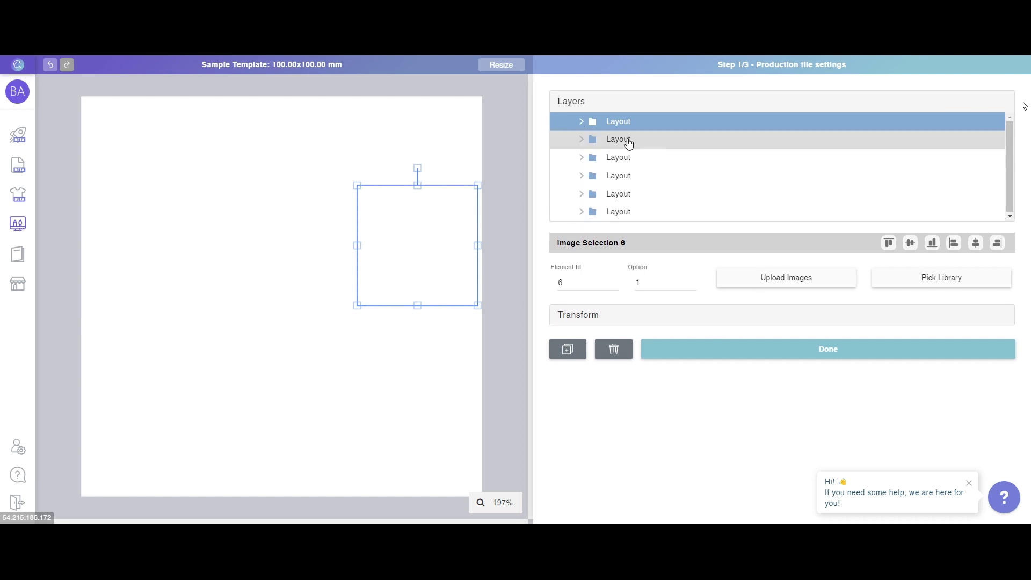
Select and expand the two uppermost layouts in turn to check which image element each one shows on the canvas.
click(616, 126)
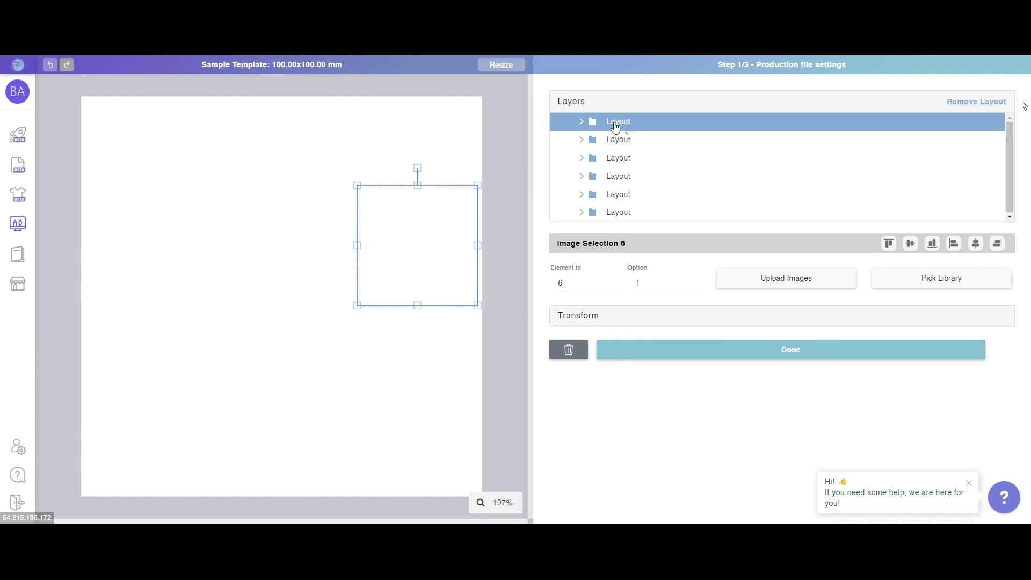
click(581, 123)
click(581, 122)
click(656, 144)
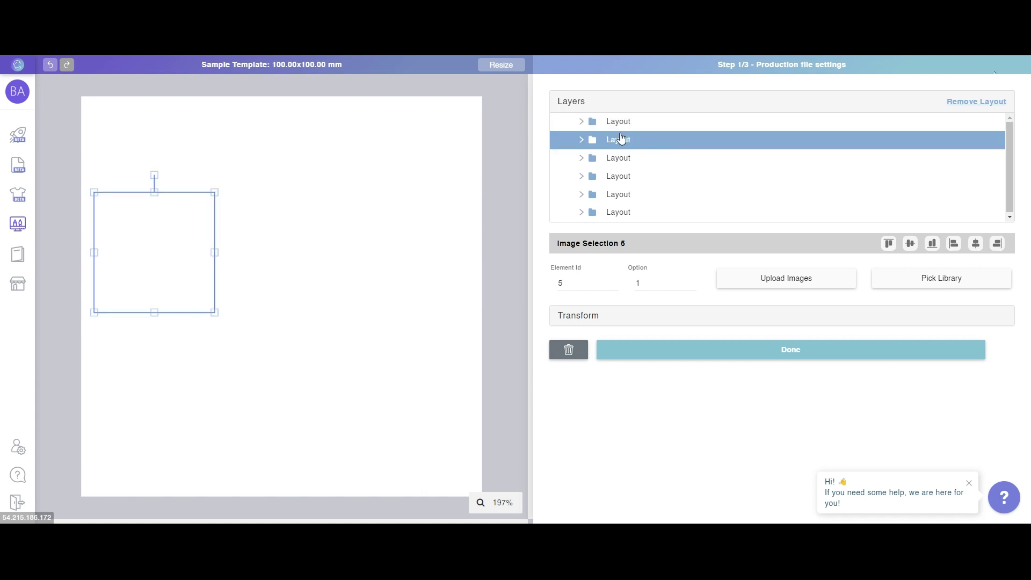
click(582, 140)
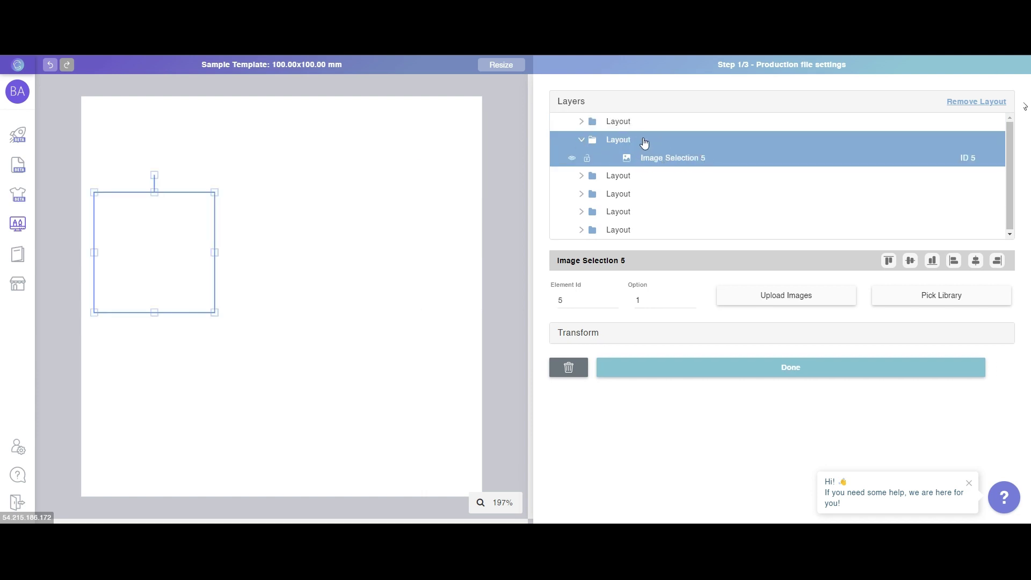
click(581, 141)
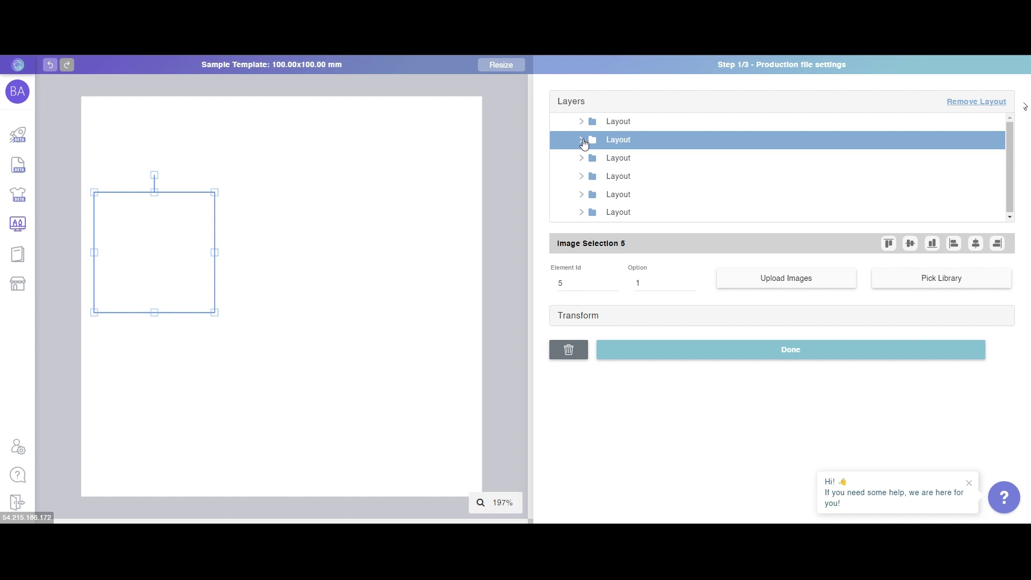
Duplicate Image Selection 6 six times within its layout and move the original and all copies together to the middle of the canvas.
click(584, 144)
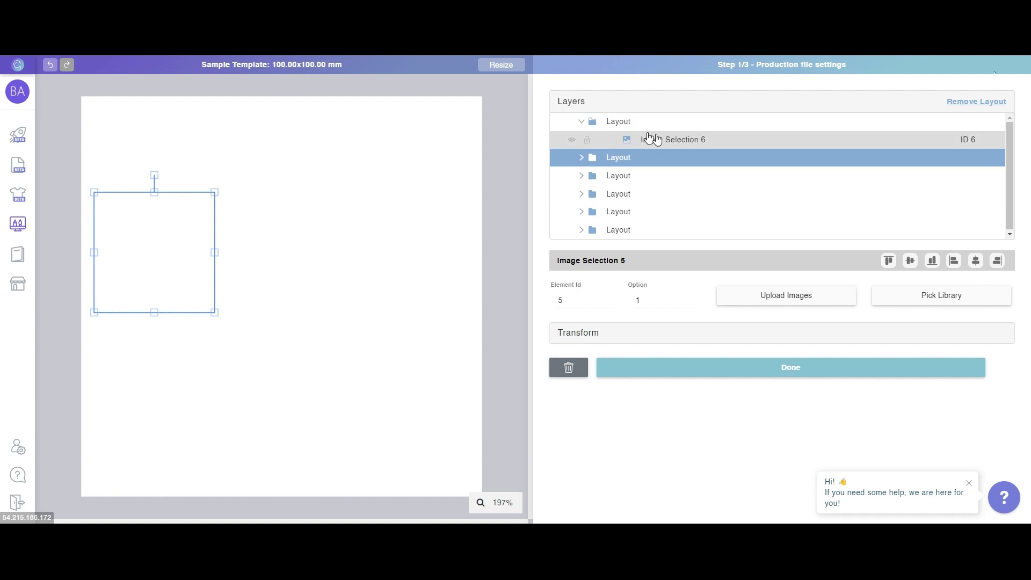
click(674, 145)
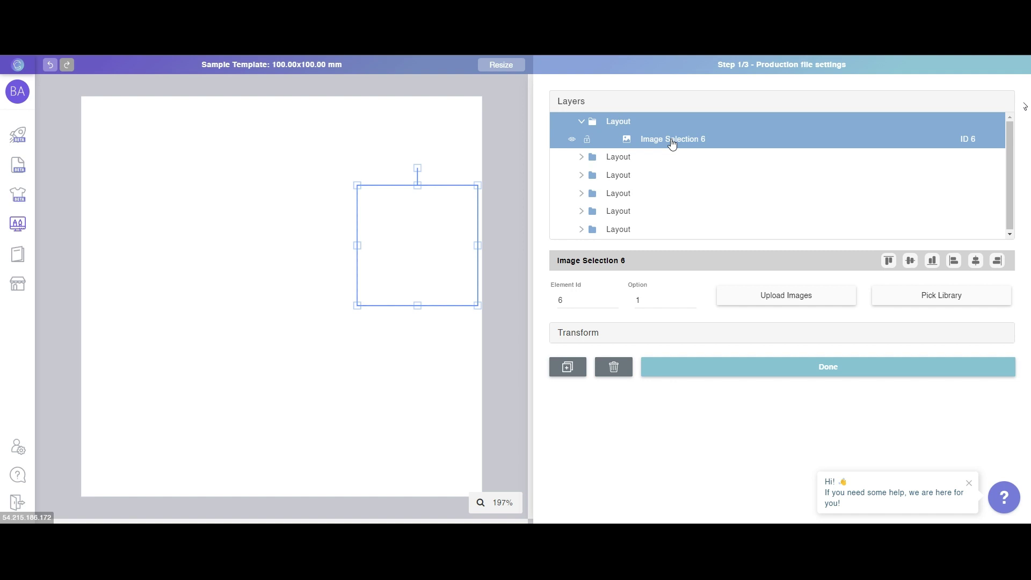
click(570, 368)
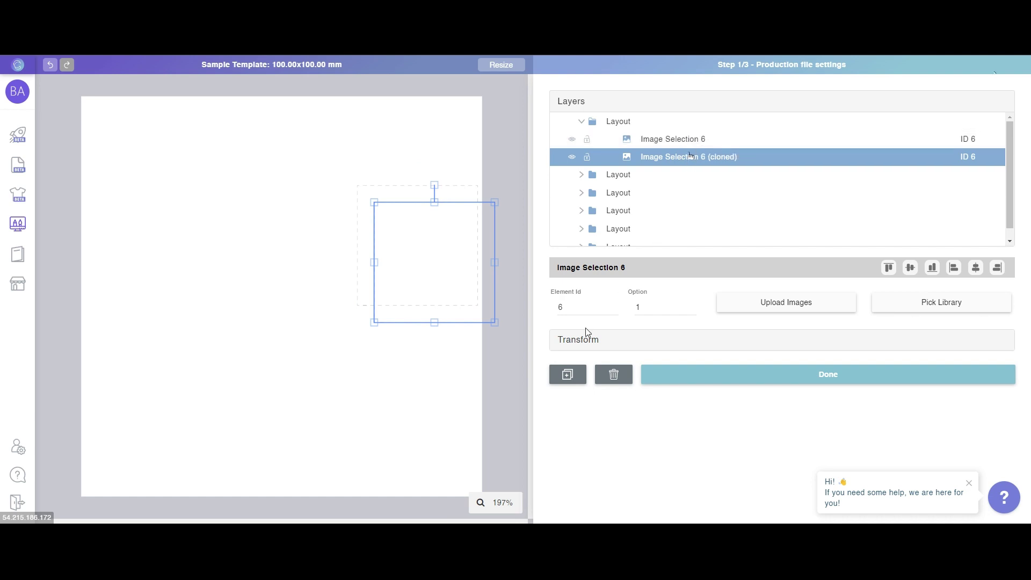
click(571, 381)
click(571, 379)
click(571, 380)
click(572, 379)
click(571, 379)
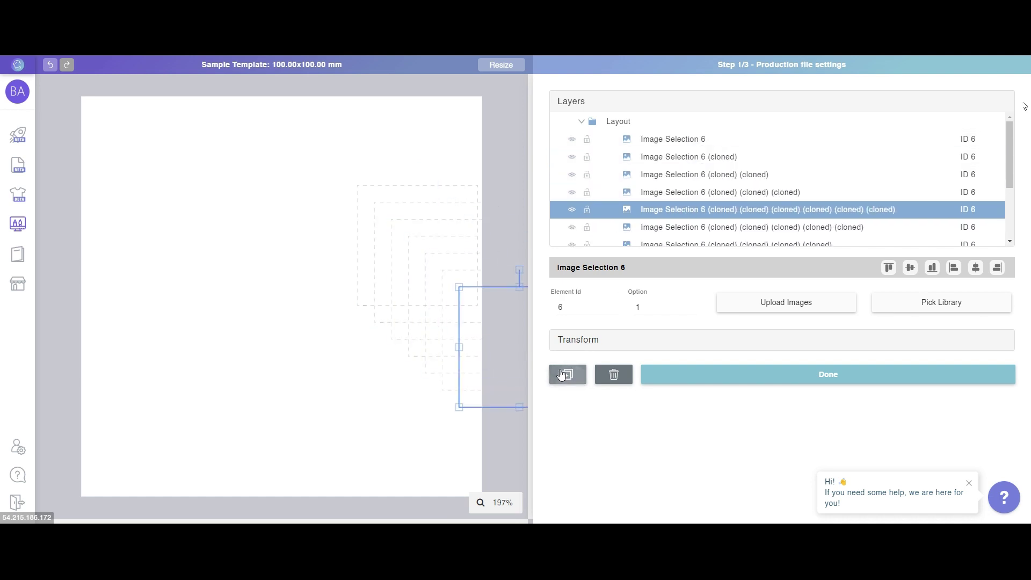
drag(403, 153, 504, 382)
drag(459, 316, 290, 321)
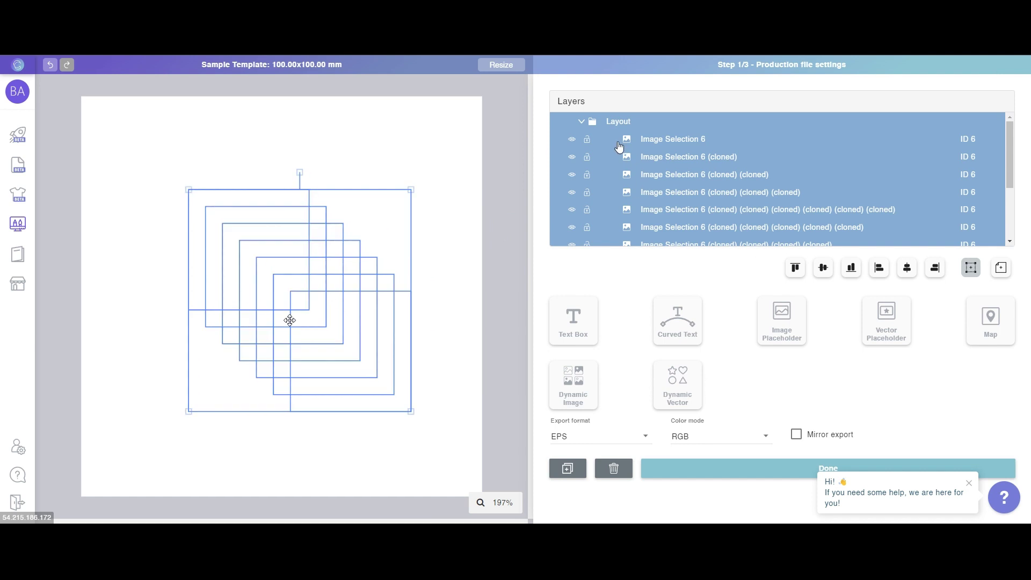
Examine the duplicated elements grouped inside the uppermost layout and the remaining layouts below it.
click(582, 123)
click(582, 123)
scroll(645, 161, down, 2)
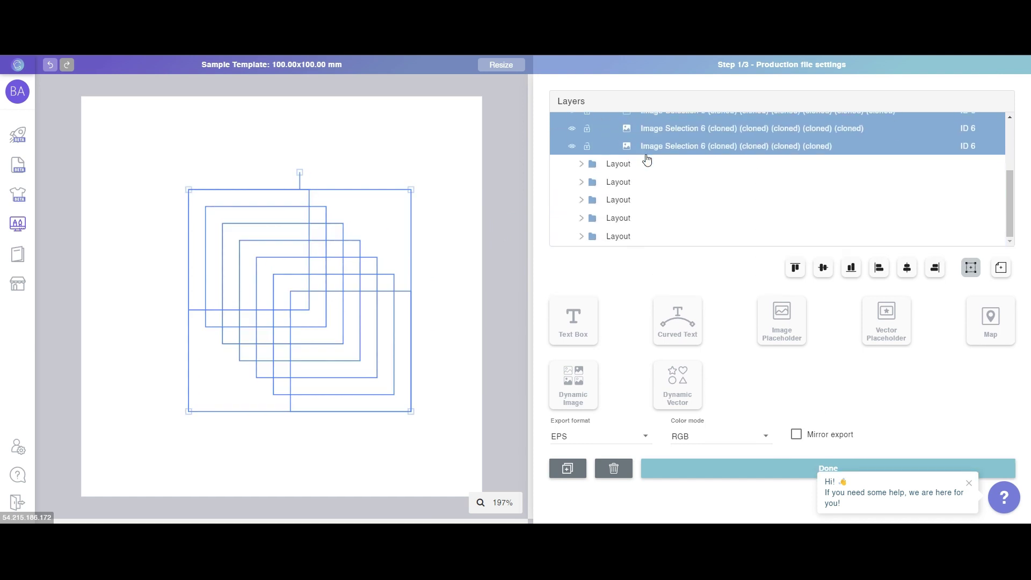
scroll(684, 166, up, 2)
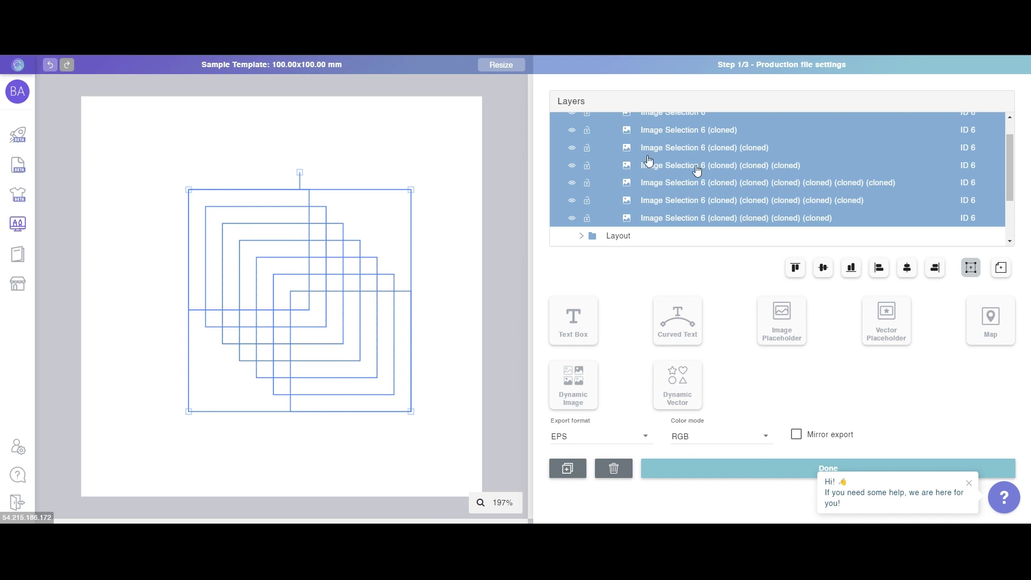
scroll(699, 213, up, 1)
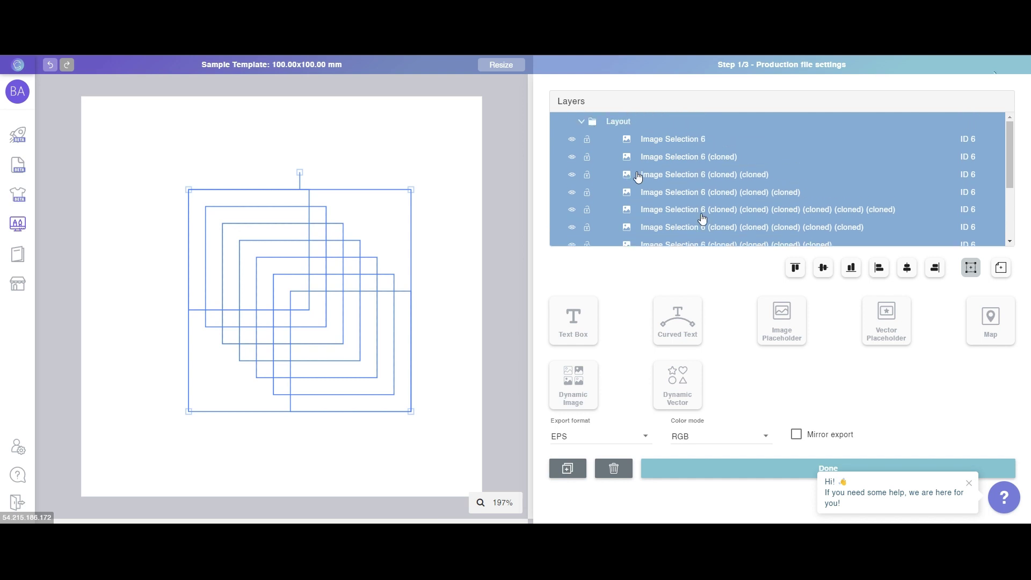
click(582, 124)
click(640, 145)
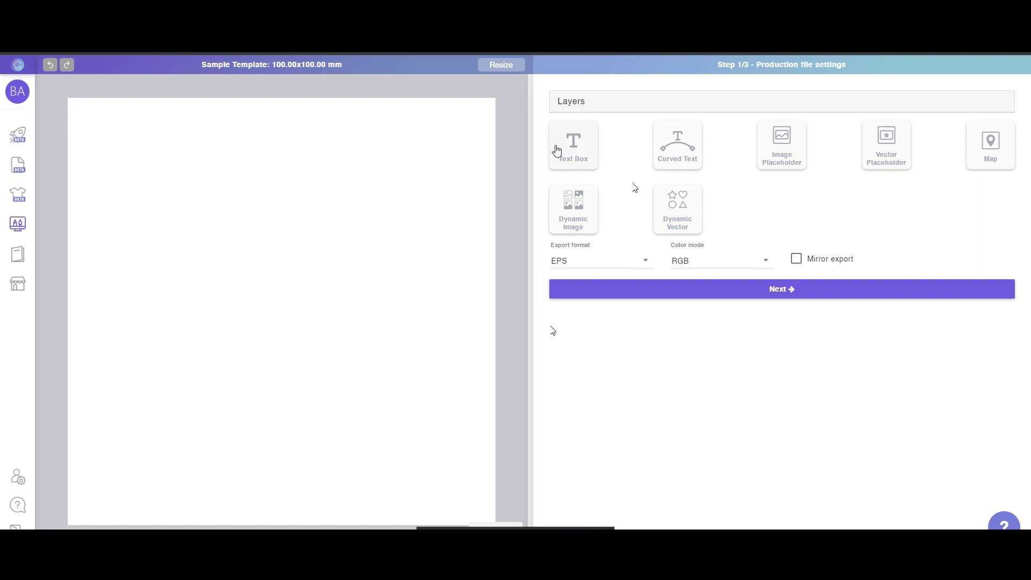
Add a dynamic image, a text box and a second dynamic image to the blank template, keeping their default settings.
click(579, 208)
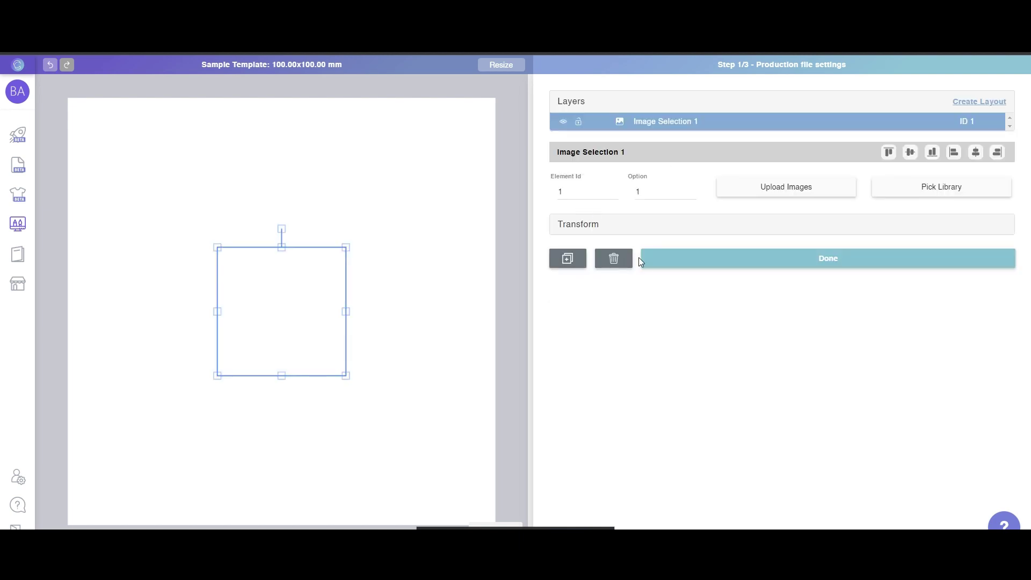
click(661, 264)
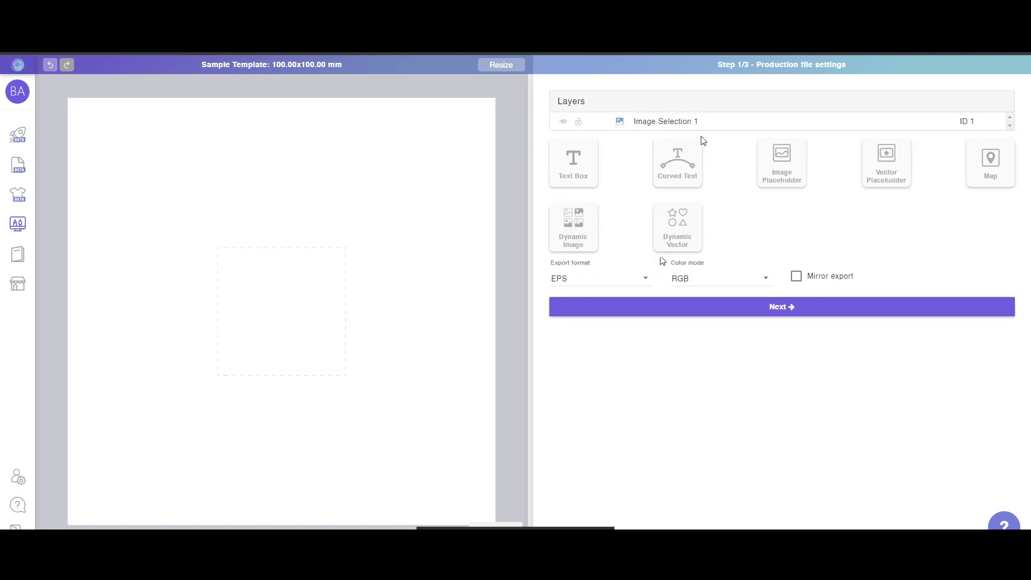
click(572, 165)
click(698, 354)
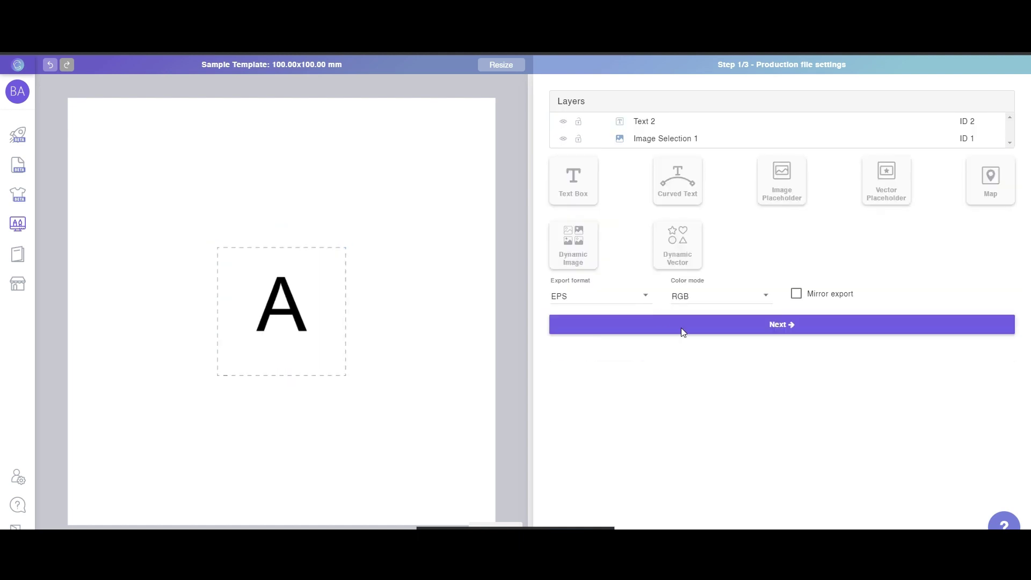
click(585, 247)
click(710, 297)
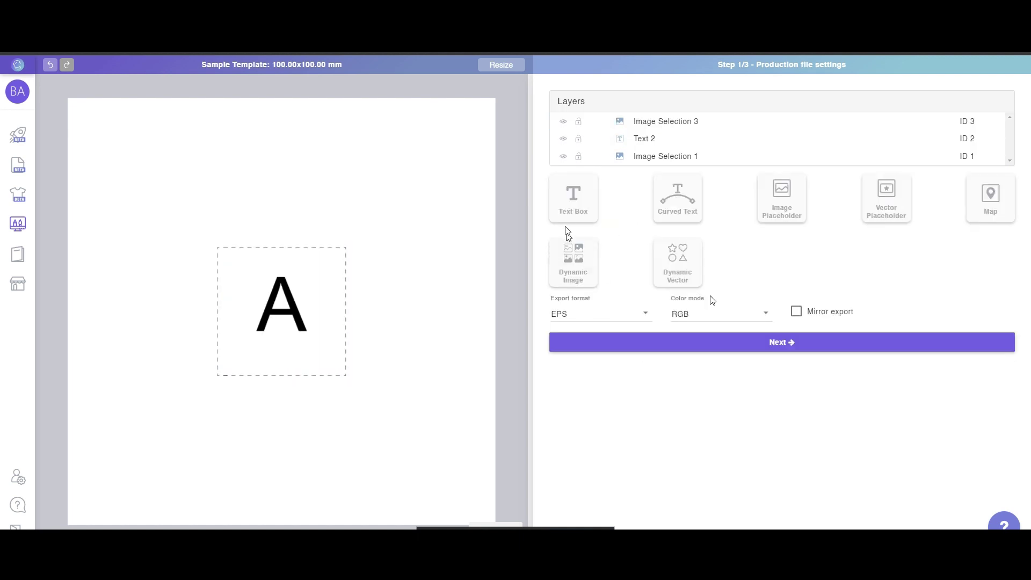
Duplicate Image Selection 1 and reselect the original image layer.
click(661, 161)
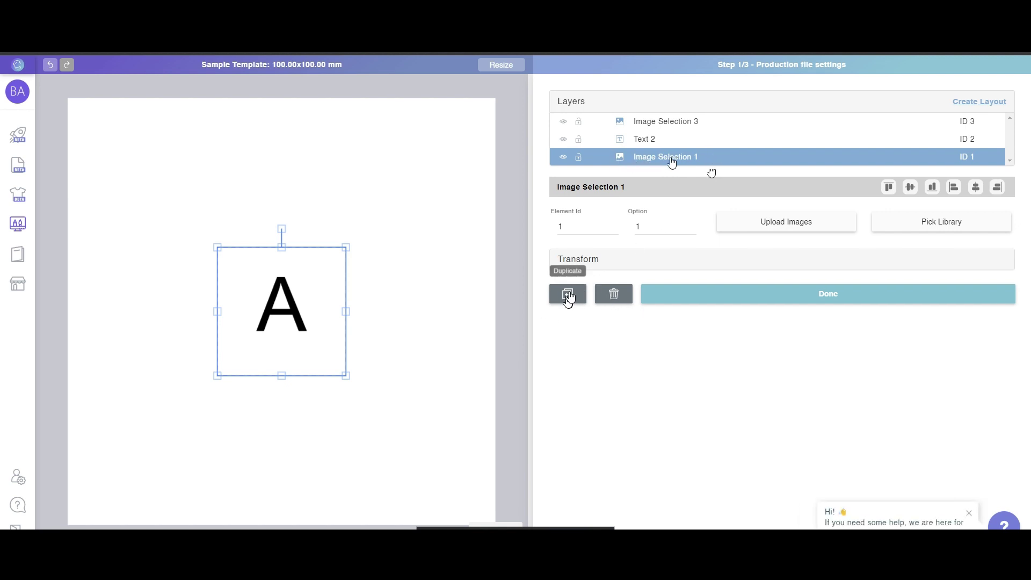
click(569, 295)
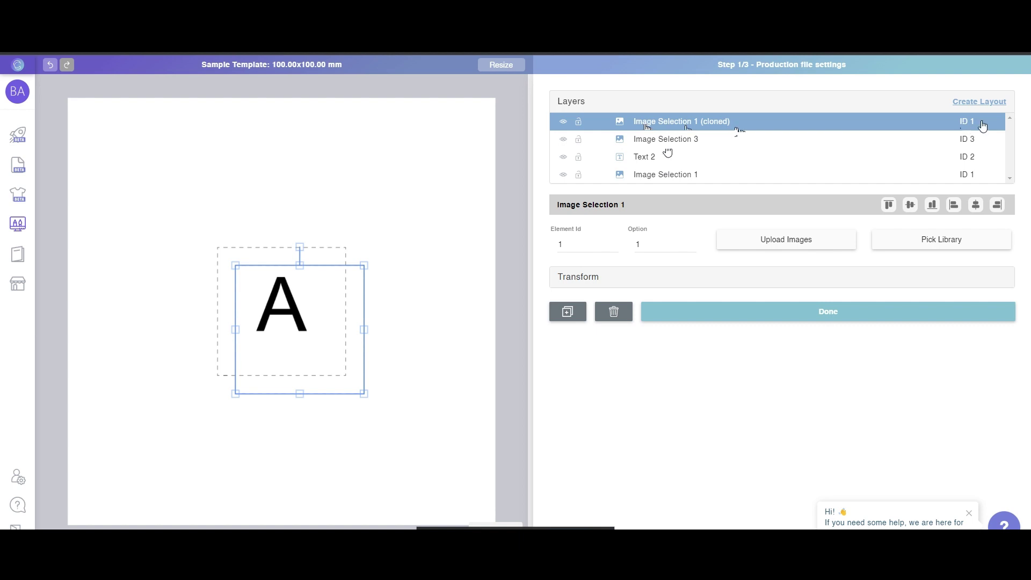
click(688, 175)
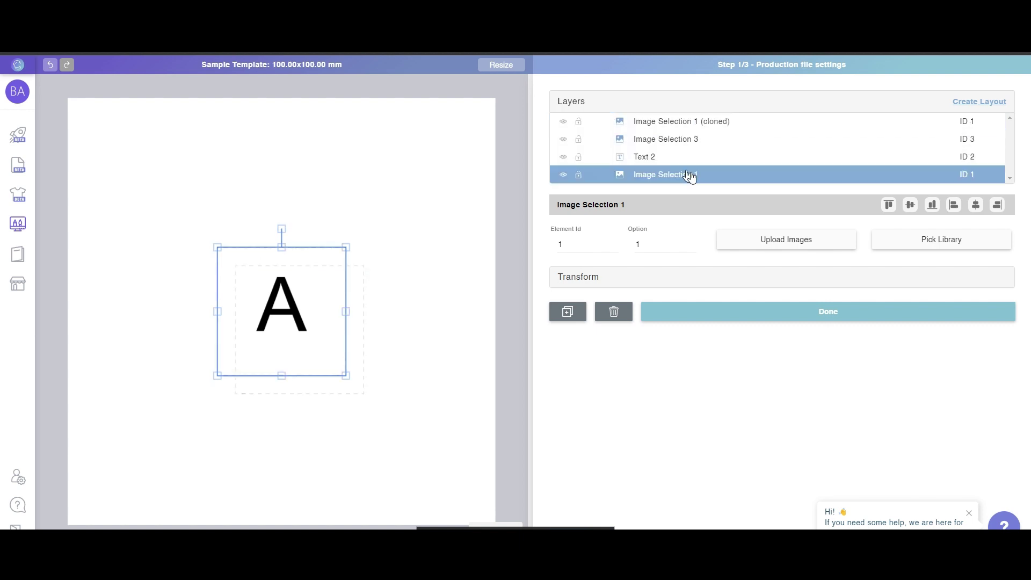
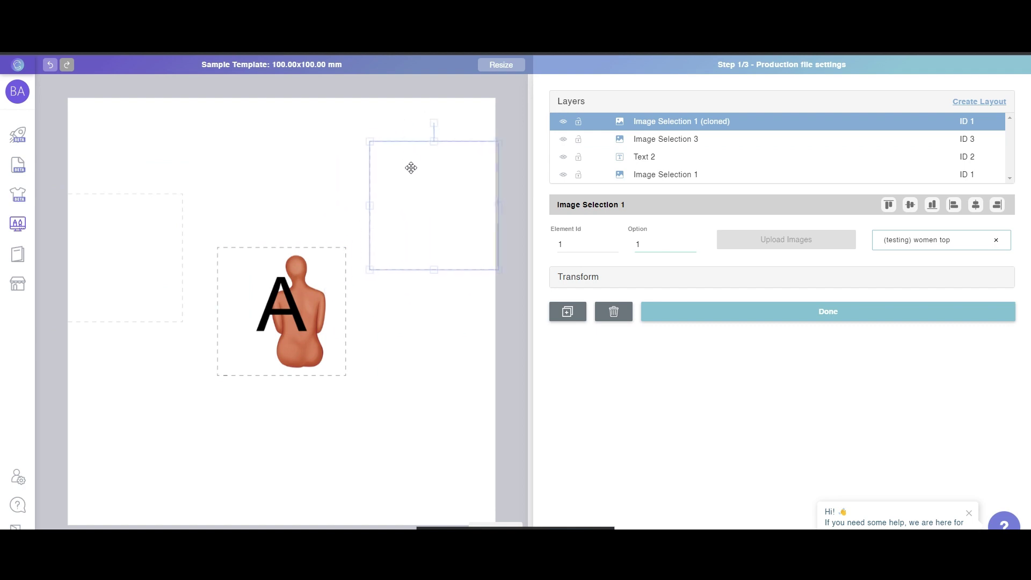
Move the cloned Image Selection 1 beside the body image and reassign the "(testing) women top" library to it.
drag(382, 218, 410, 335)
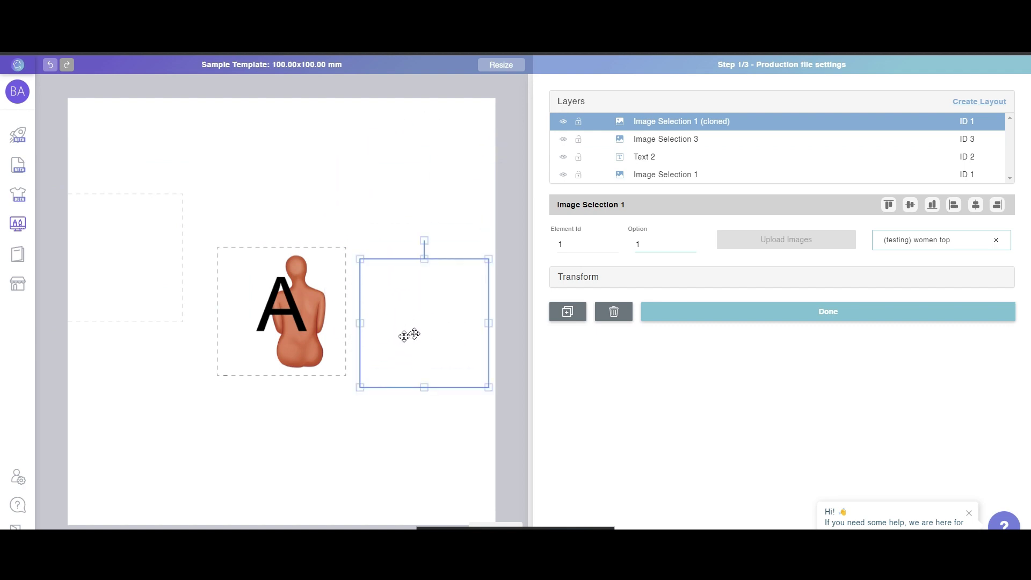
click(997, 241)
click(893, 240)
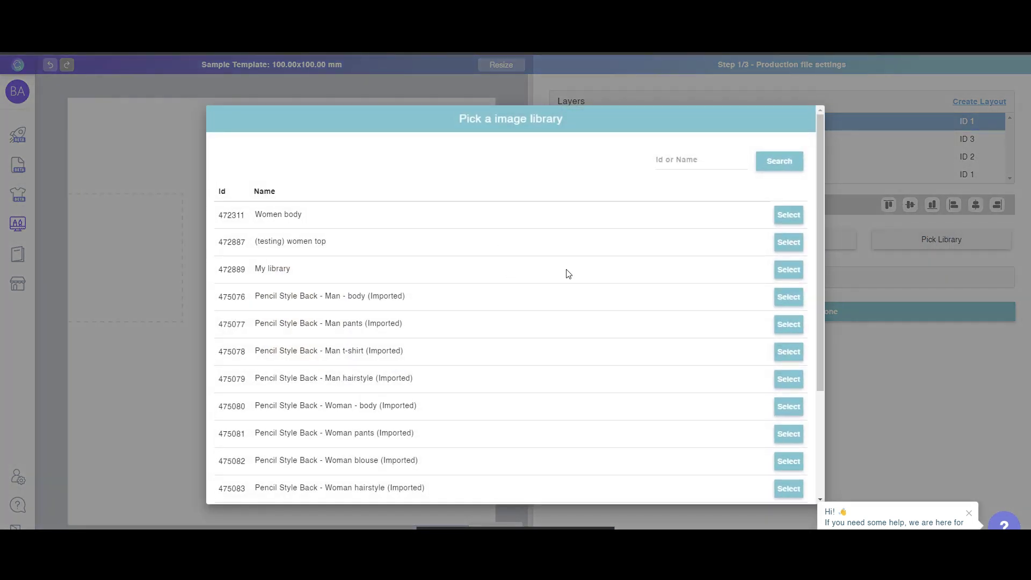
scroll(616, 322, down, 1)
scroll(618, 323, up, 1)
click(789, 243)
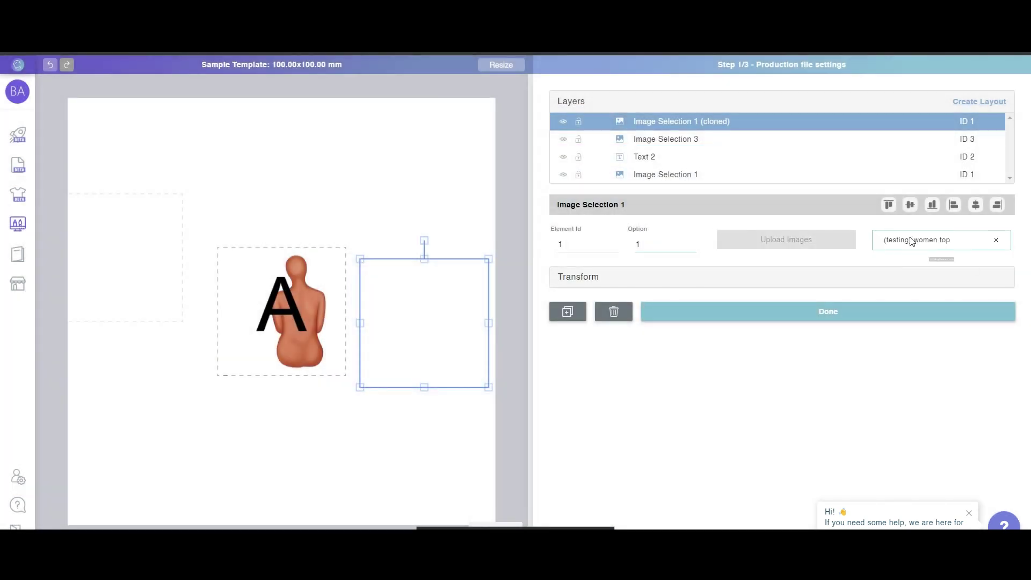
Replace the library of the cloned Image Selection 1 with "Women body".
click(996, 241)
click(971, 243)
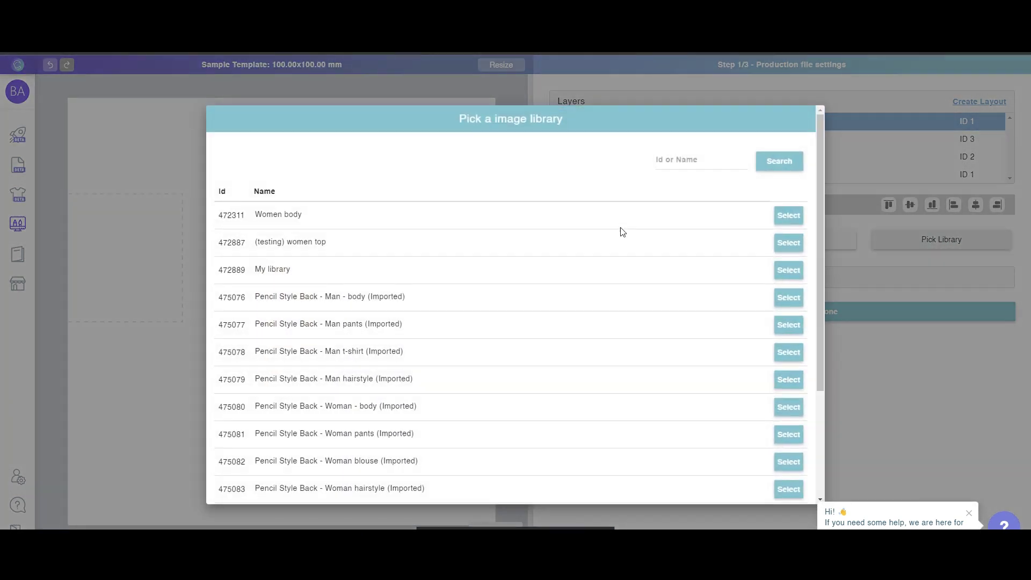
click(776, 215)
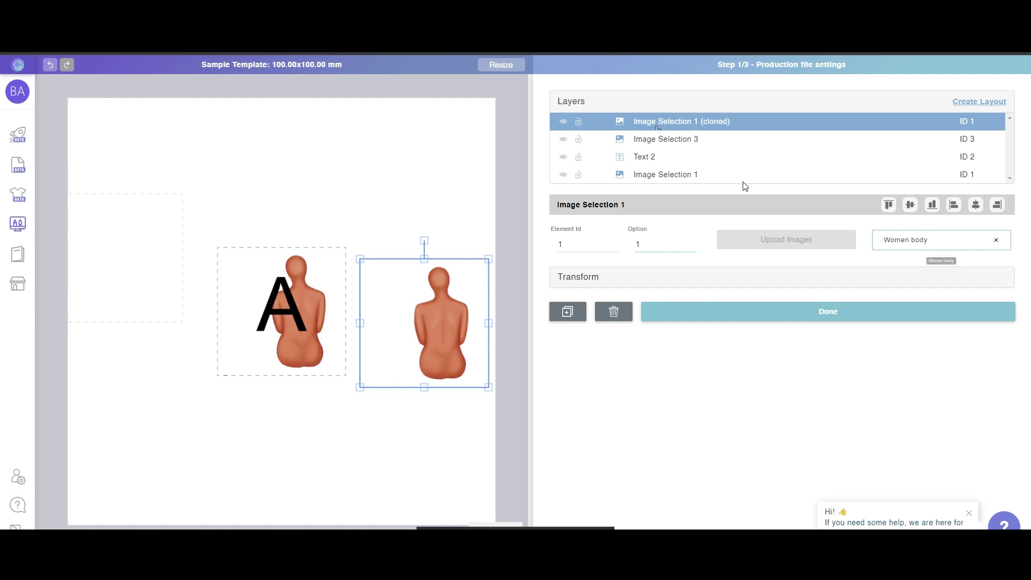
Move the letter A text box to the template's lower-left area and arrange the two body images side by side.
click(703, 175)
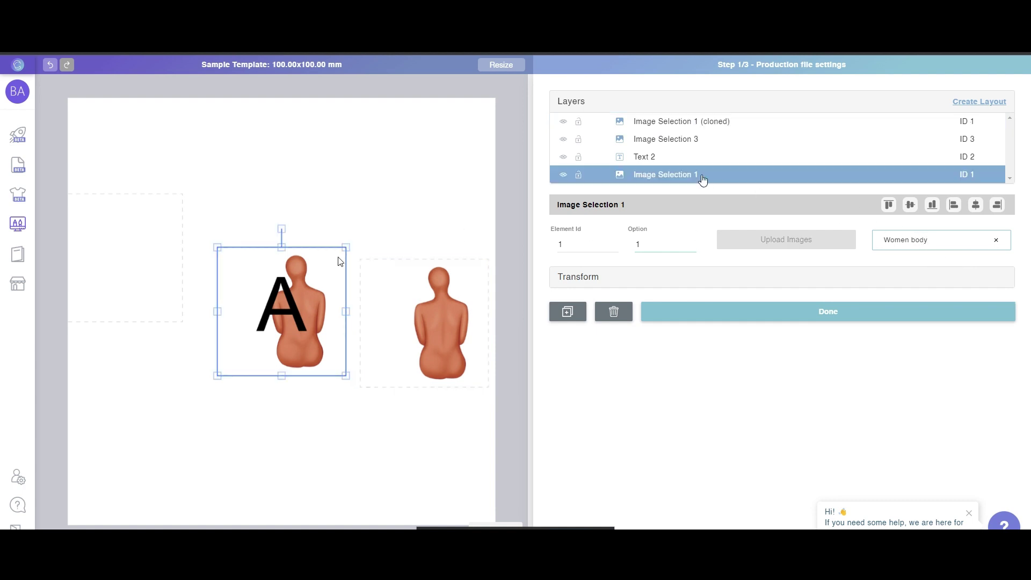
drag(293, 300, 162, 403)
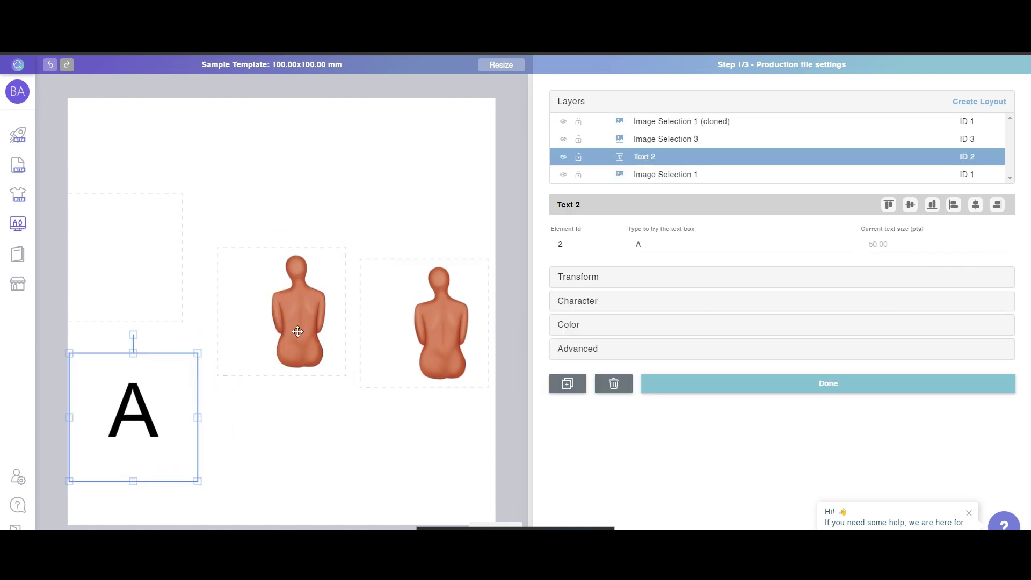
drag(298, 331, 268, 341)
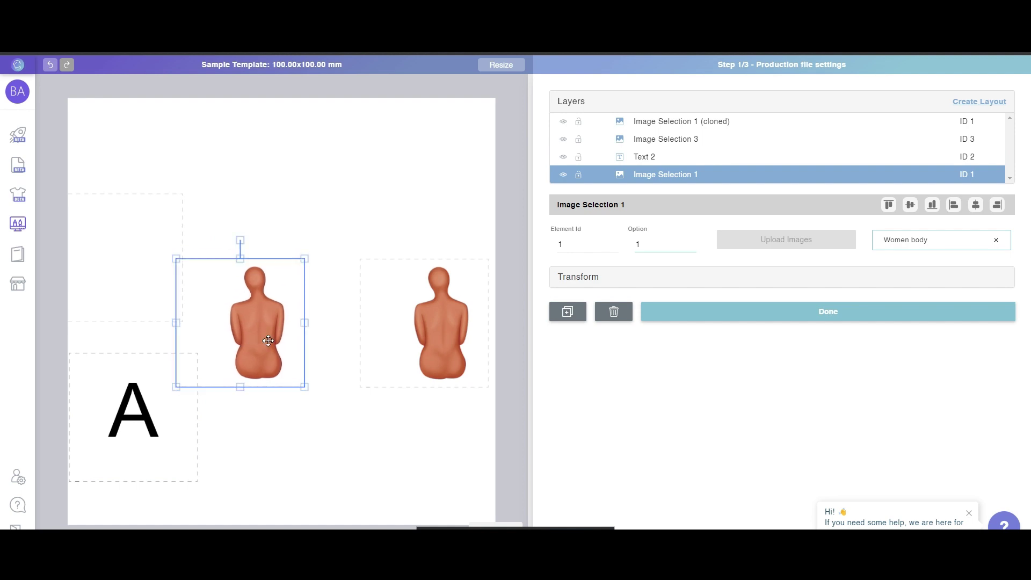
drag(440, 316, 393, 316)
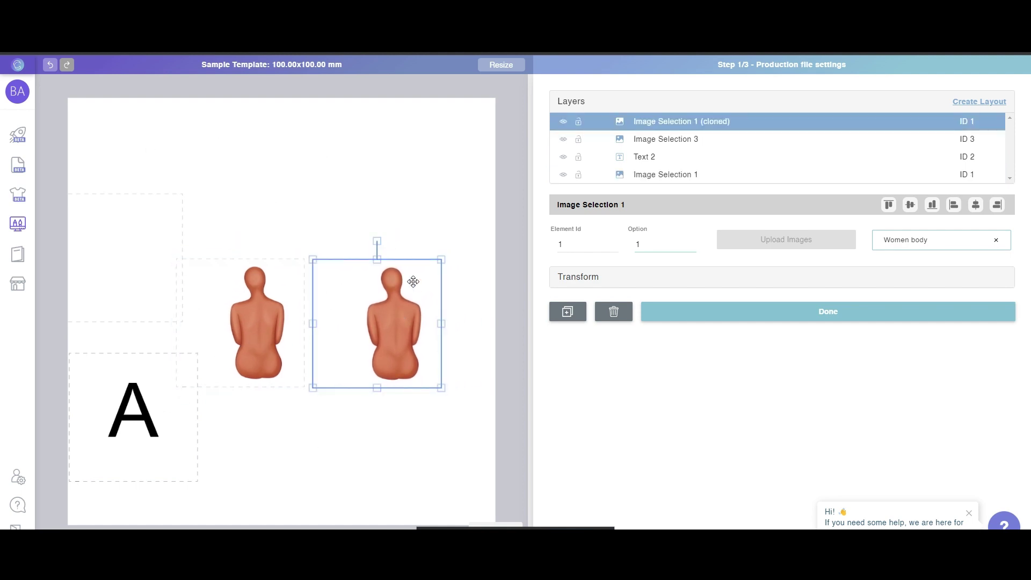
click(178, 391)
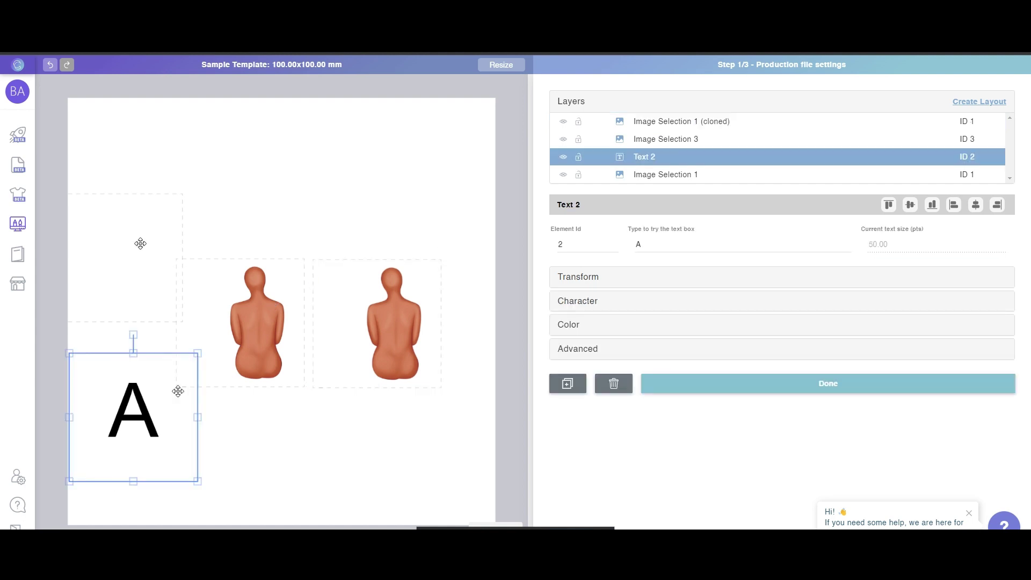
click(386, 224)
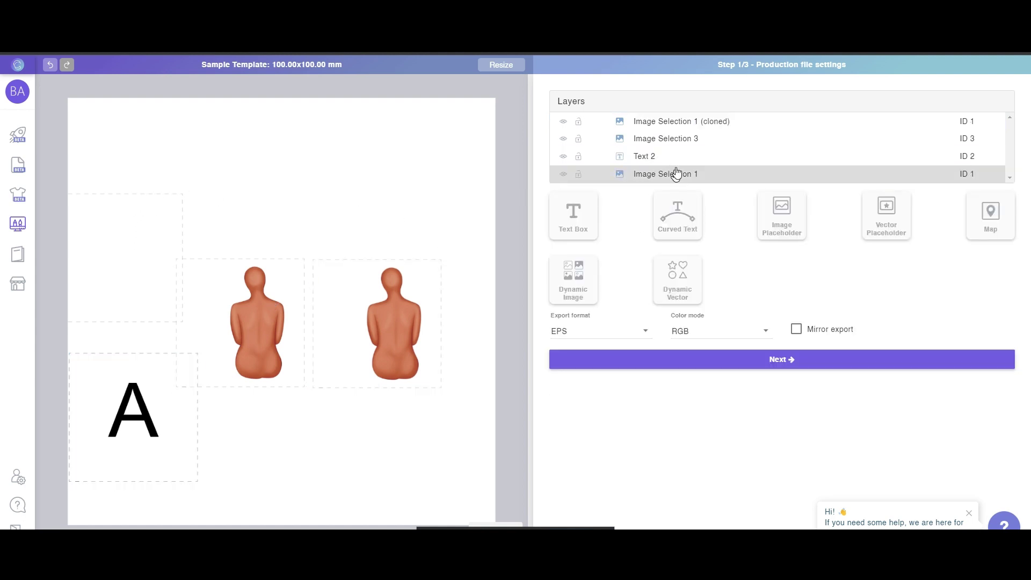
Rename the cloned image layer "person 2" and the original image layer "Person 1".
click(681, 174)
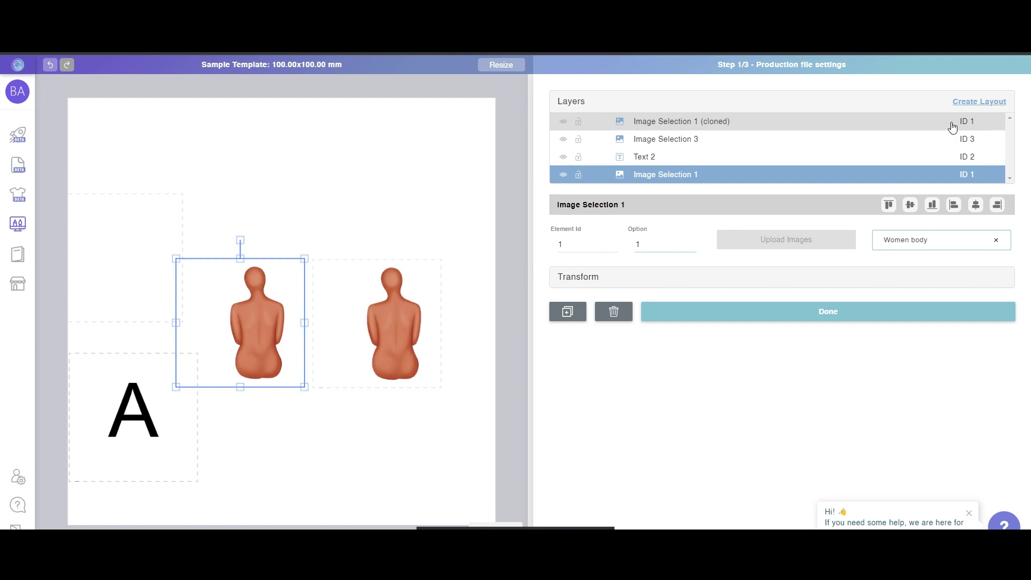
double_click(672, 127)
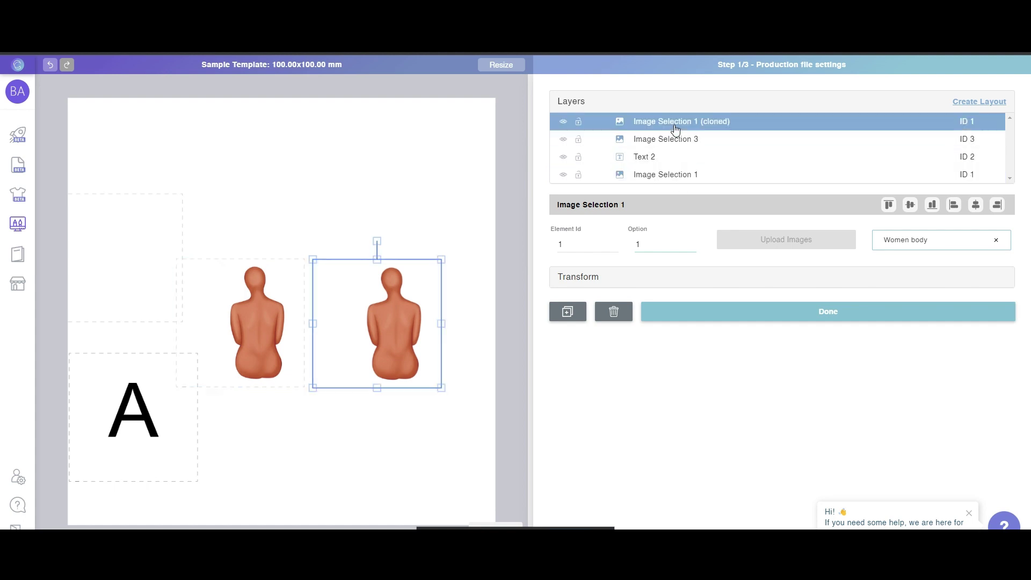
triple_click(647, 122)
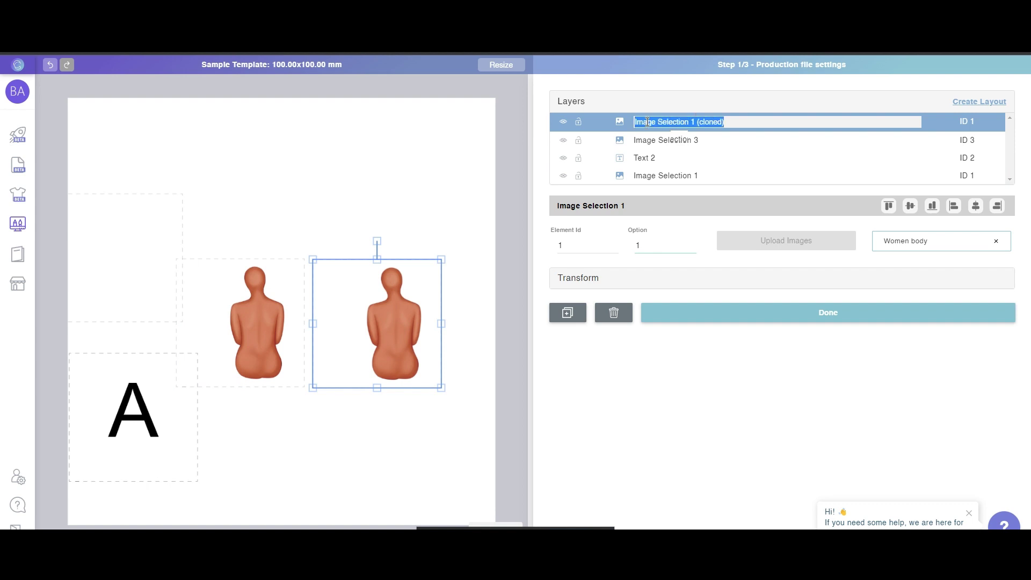
text(person 2)
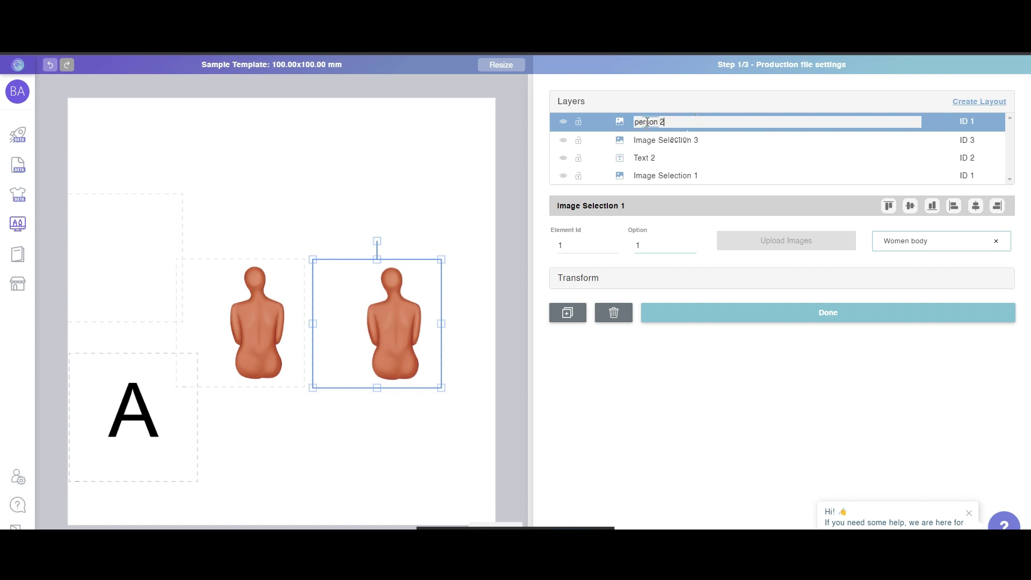
double_click(661, 176)
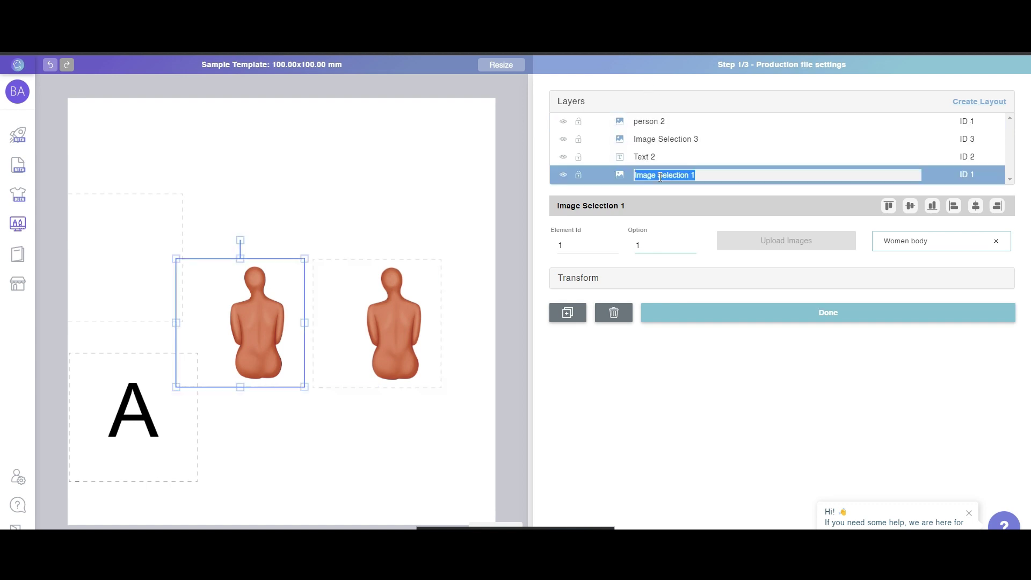
text(Person 1)
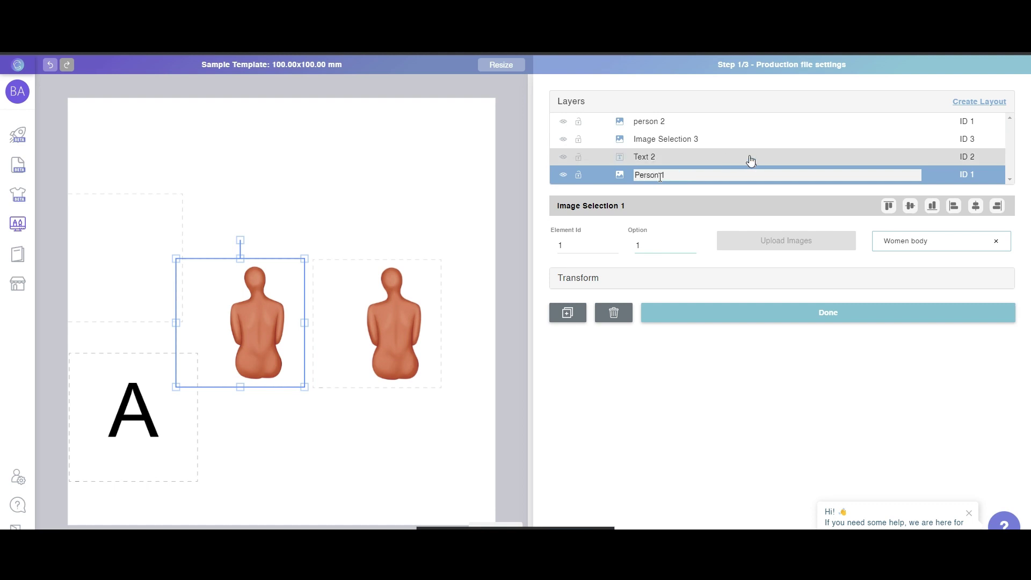
click(933, 182)
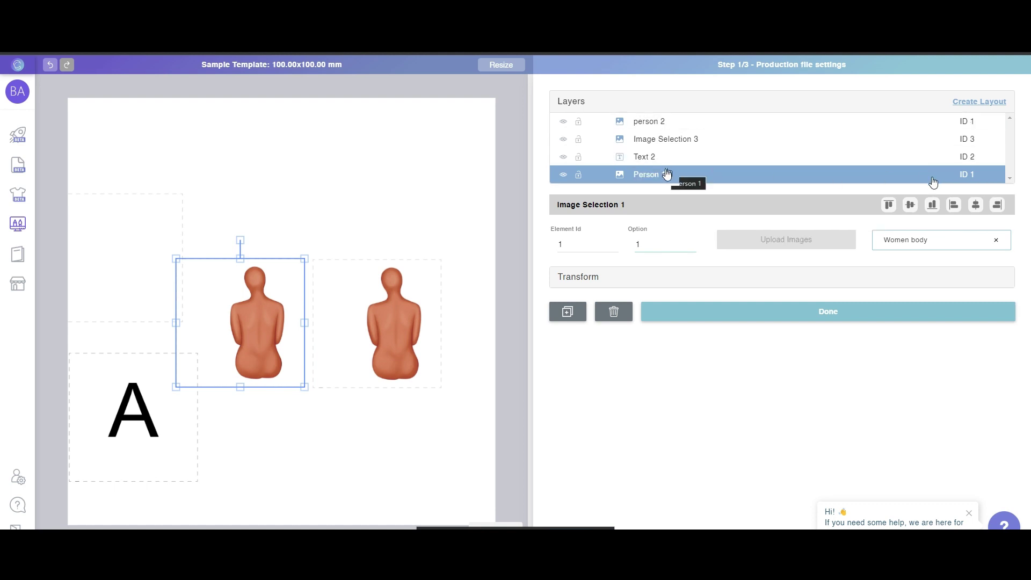
Try option 2 on Person 1, return it to option 1, and set person 2 to option 2.
click(691, 242)
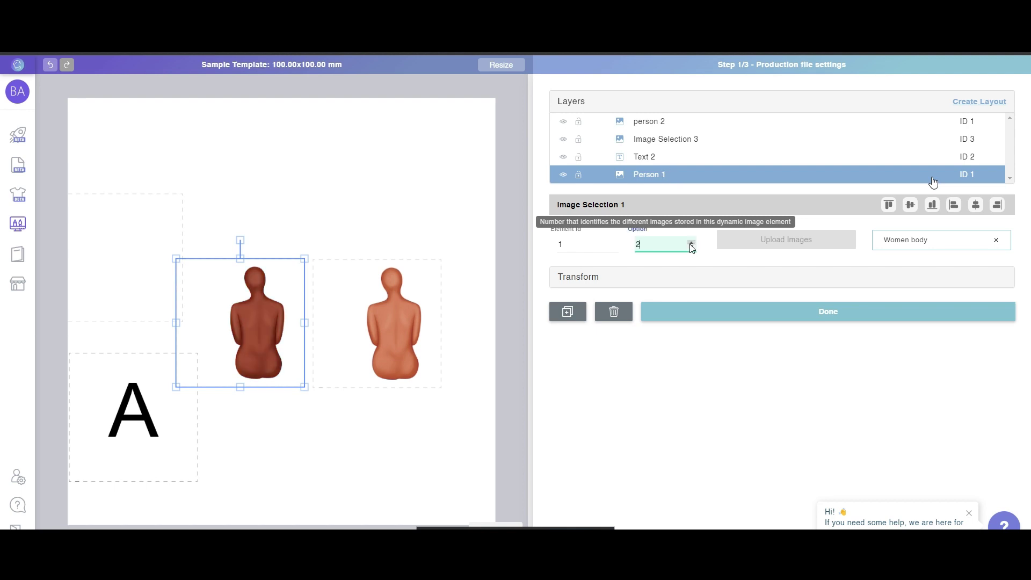
click(691, 248)
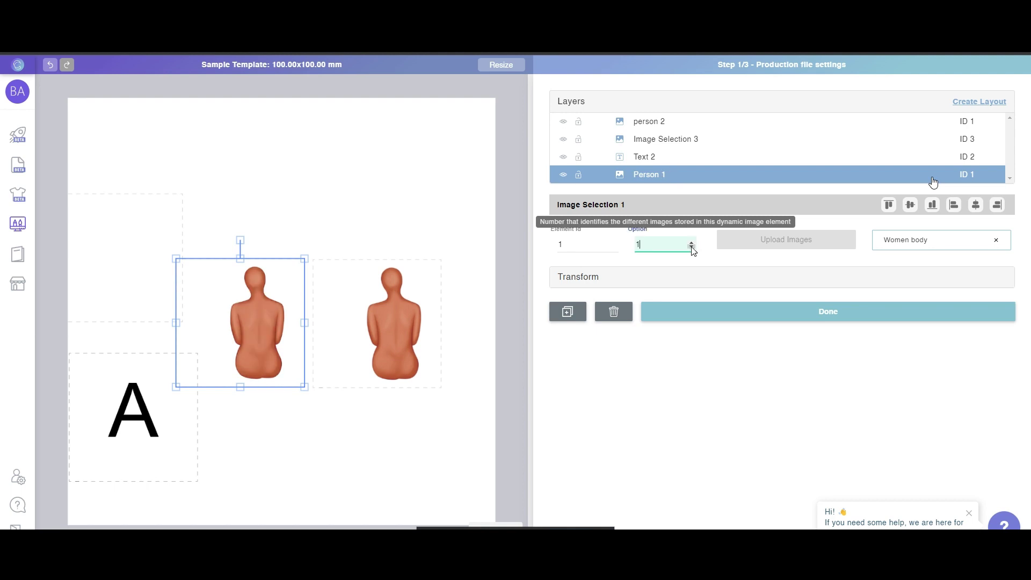
click(678, 125)
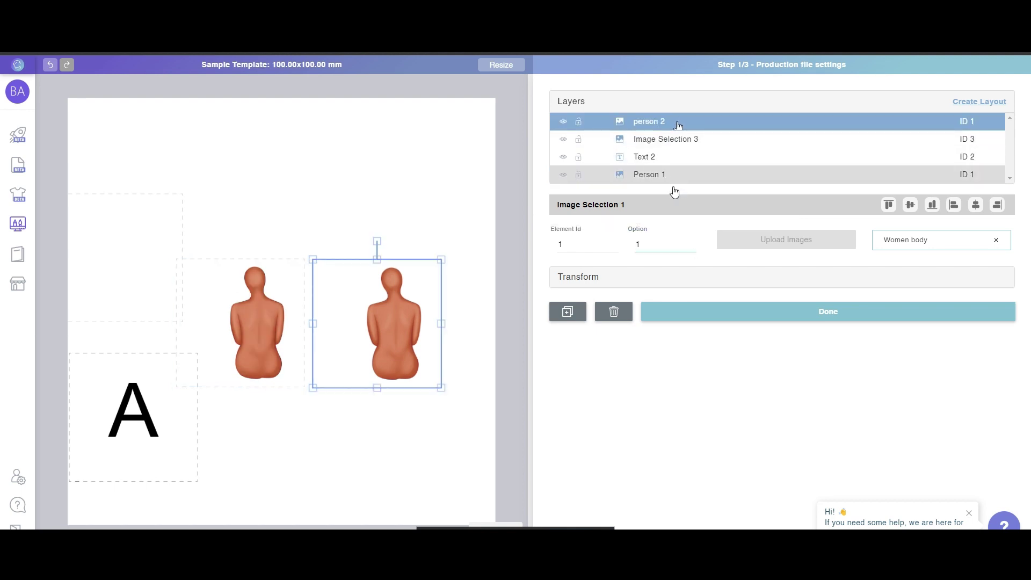
click(692, 243)
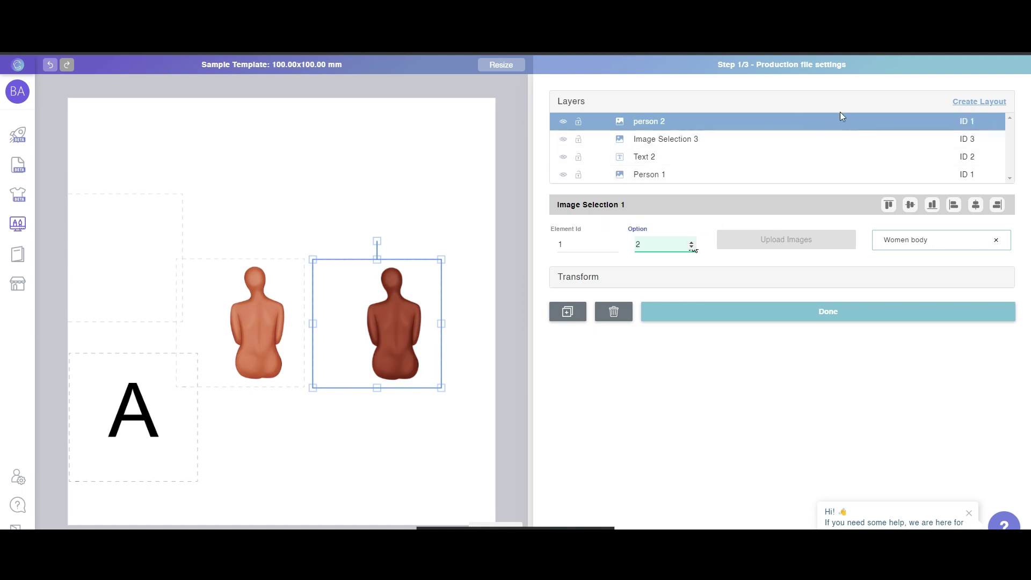
Replace person 2's library with "Pencil Style Back - Man hairstyle (Imported)" and set its option to 2.
click(996, 240)
click(941, 239)
scroll(306, 340, down, 3)
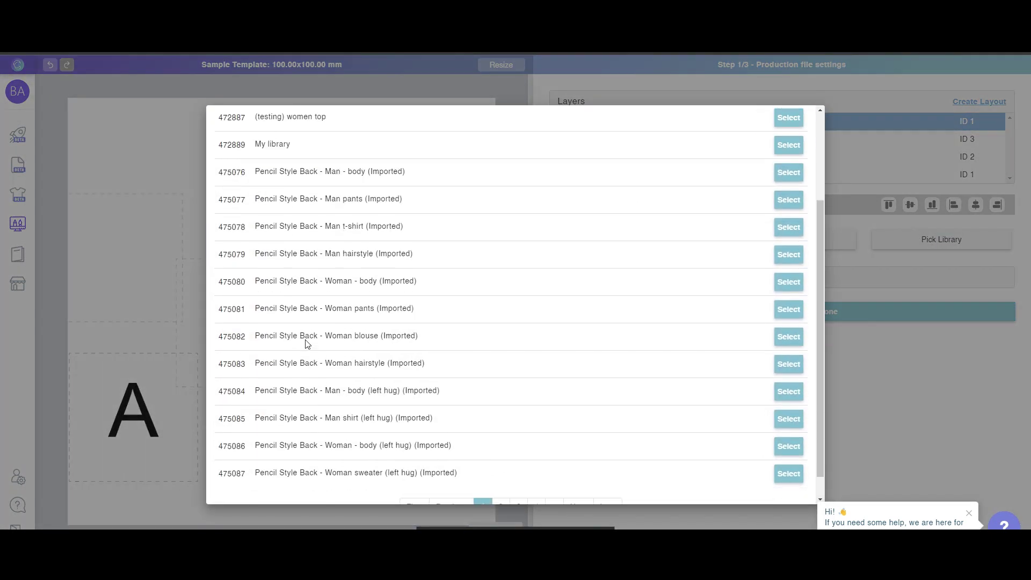
scroll(396, 338, up, 1)
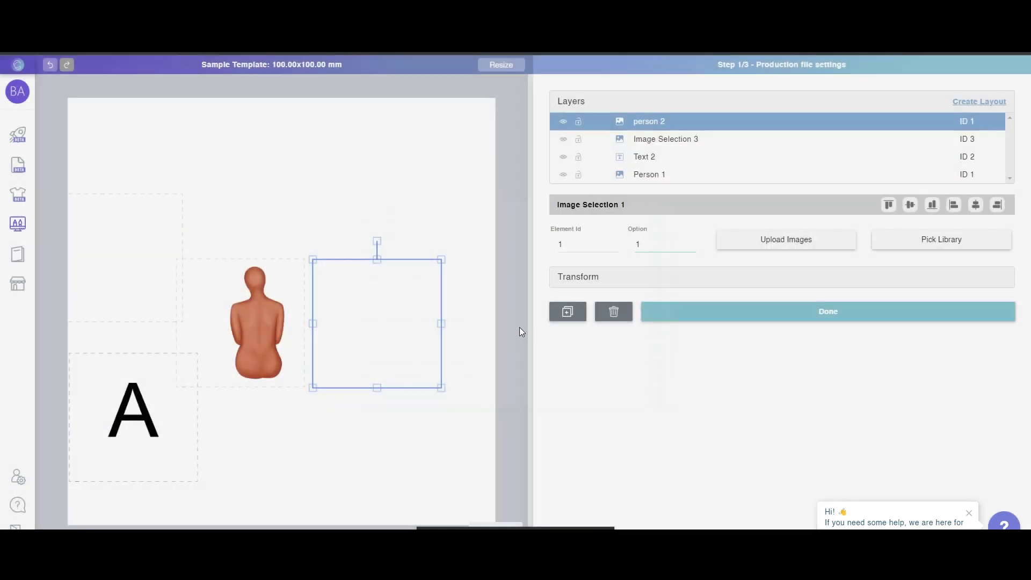
click(780, 312)
click(691, 243)
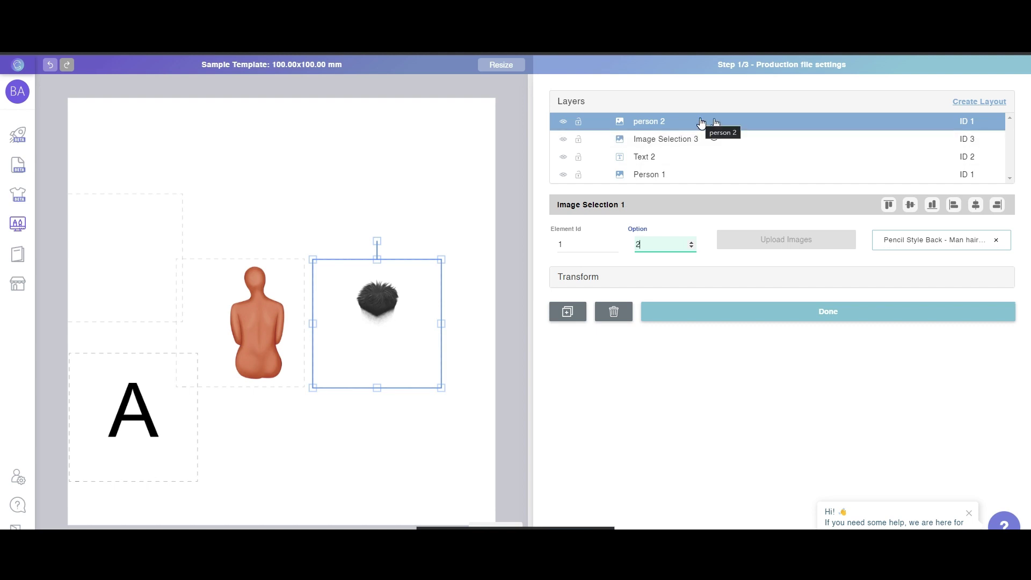
Set Person 1's option to 2 and person 2's element ID to 4.
click(663, 178)
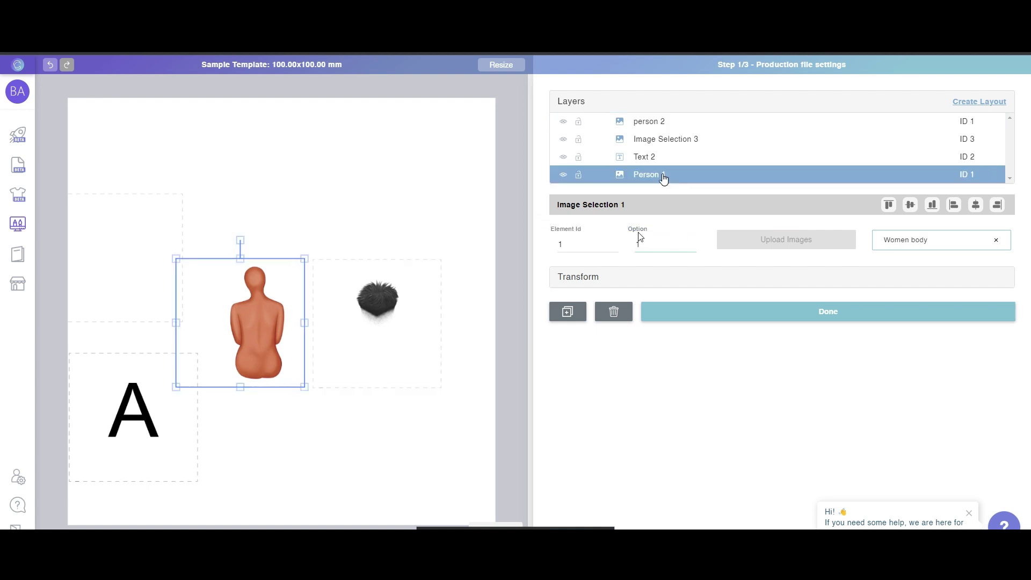
click(692, 243)
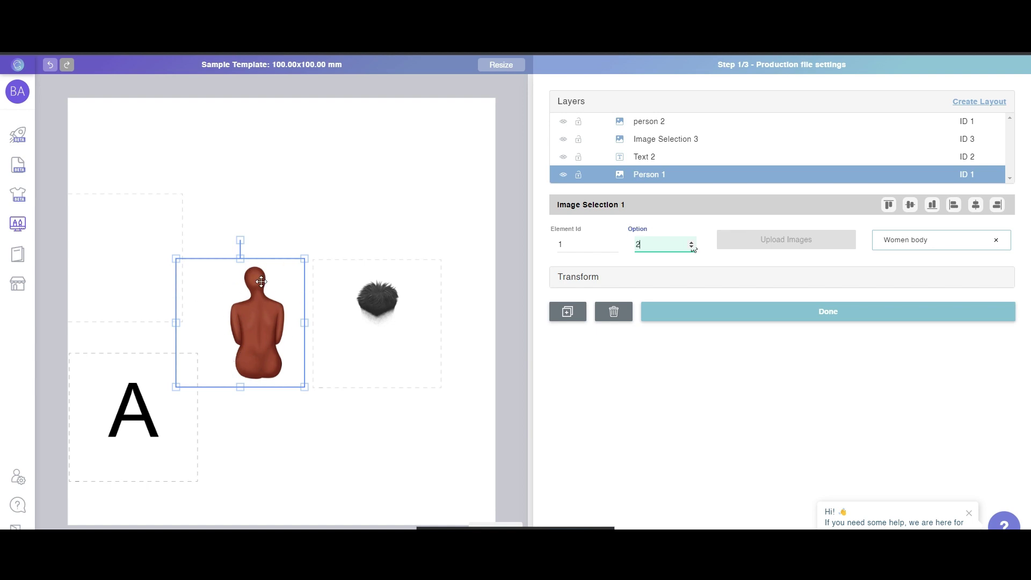
click(675, 123)
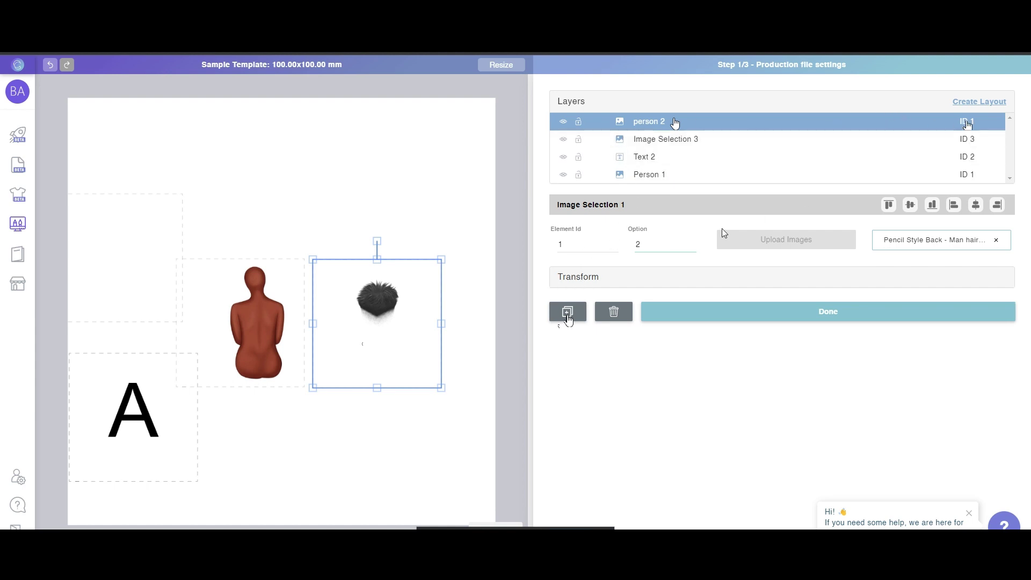
click(614, 242)
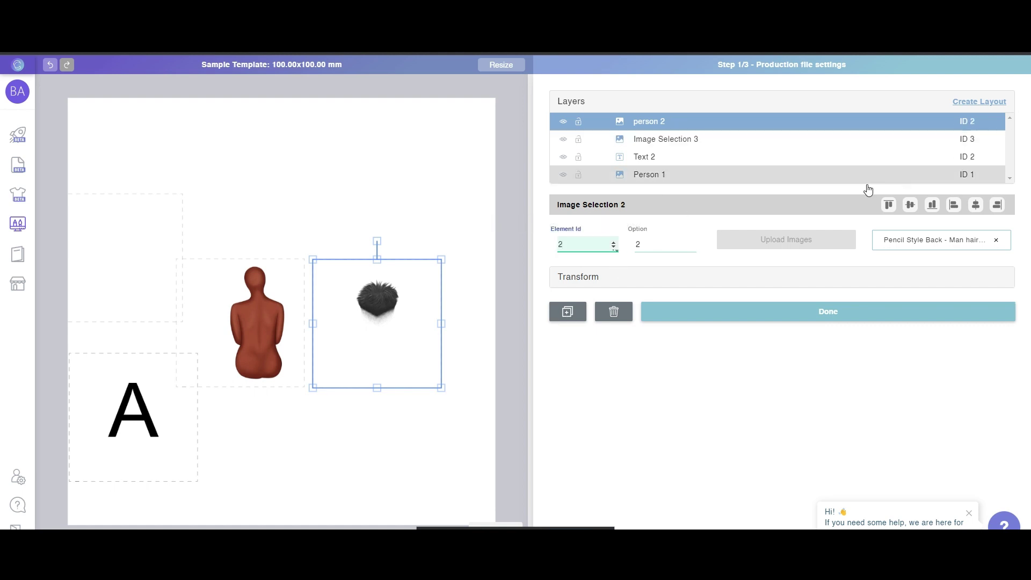
click(614, 243)
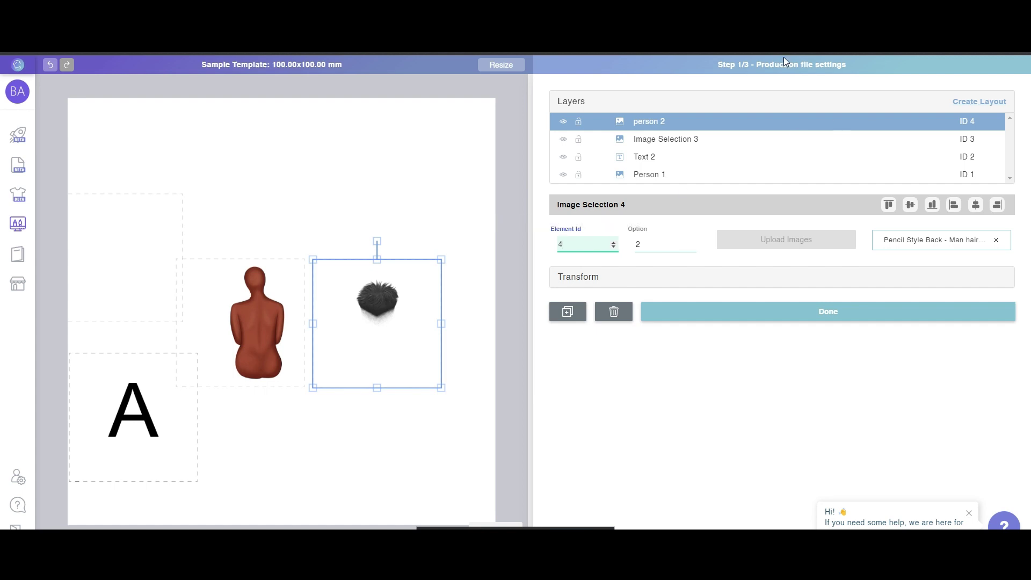
Duplicate Person 1 and place the copy, with element ID 5, in a new layout.
click(692, 179)
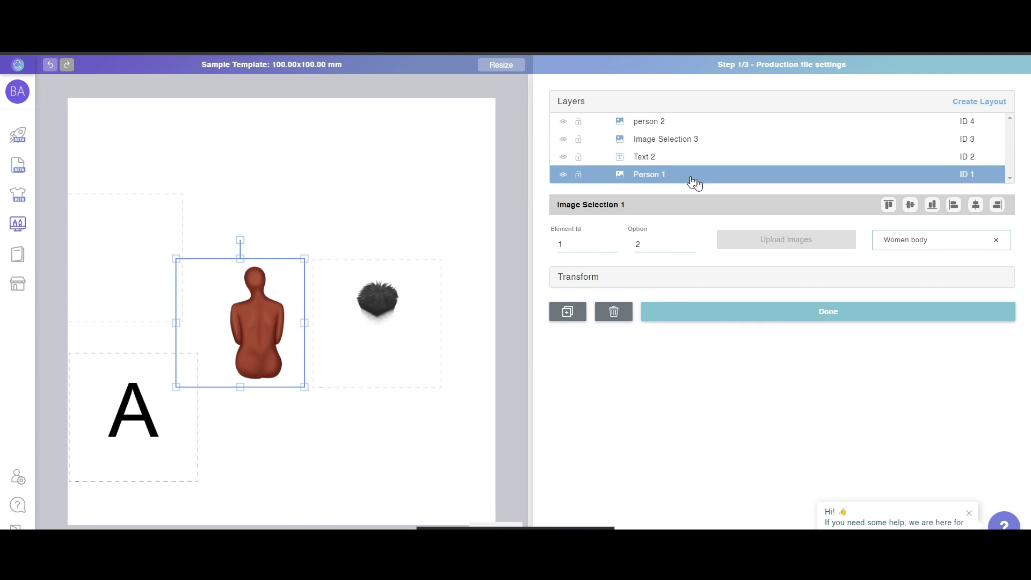
key(ctrl+d)
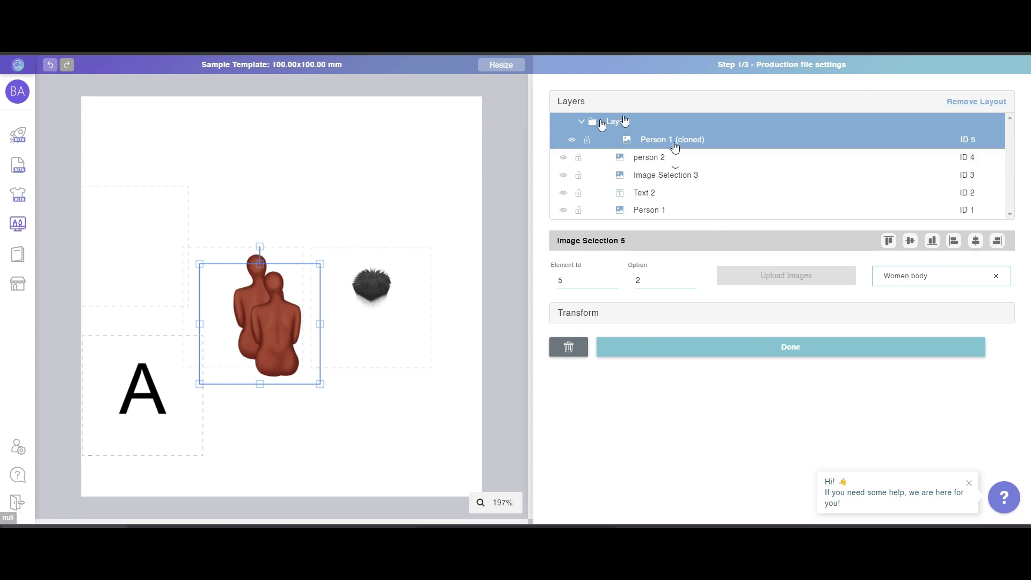
Examine the layout's contents and compare the element settings of Person 1 (cloned) inside it with those of person 2 outside it.
click(583, 123)
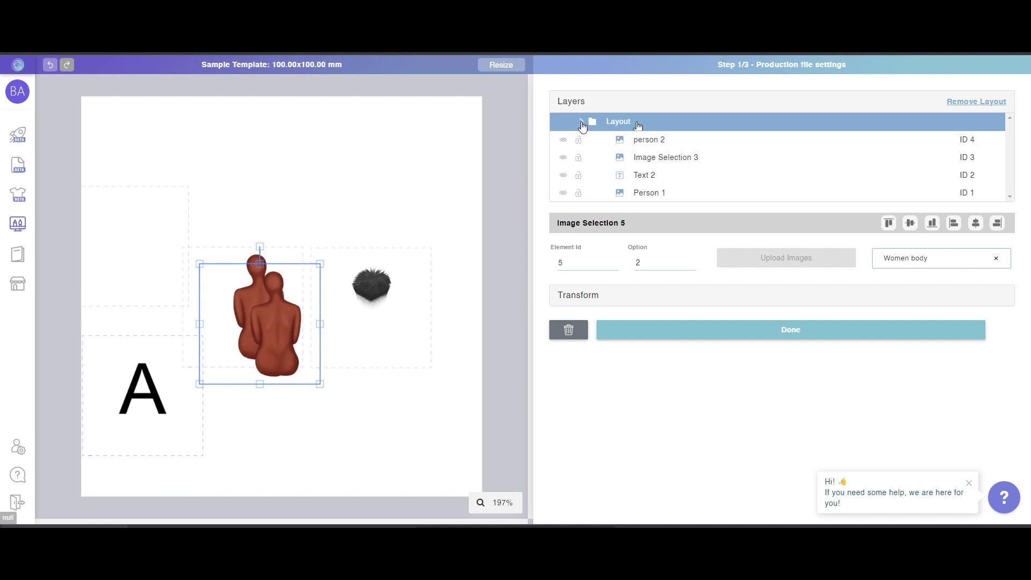
click(581, 122)
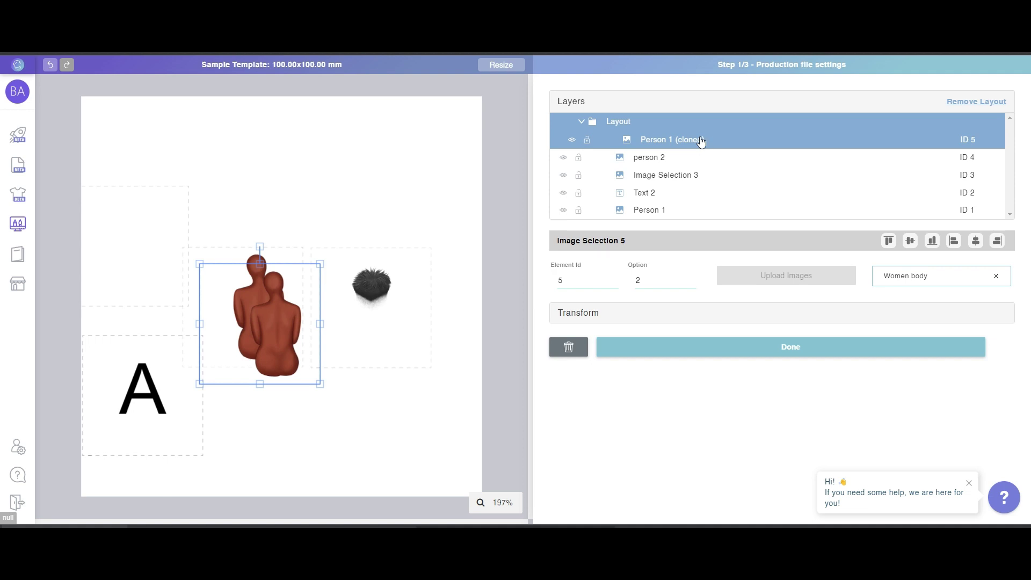
click(584, 122)
click(585, 122)
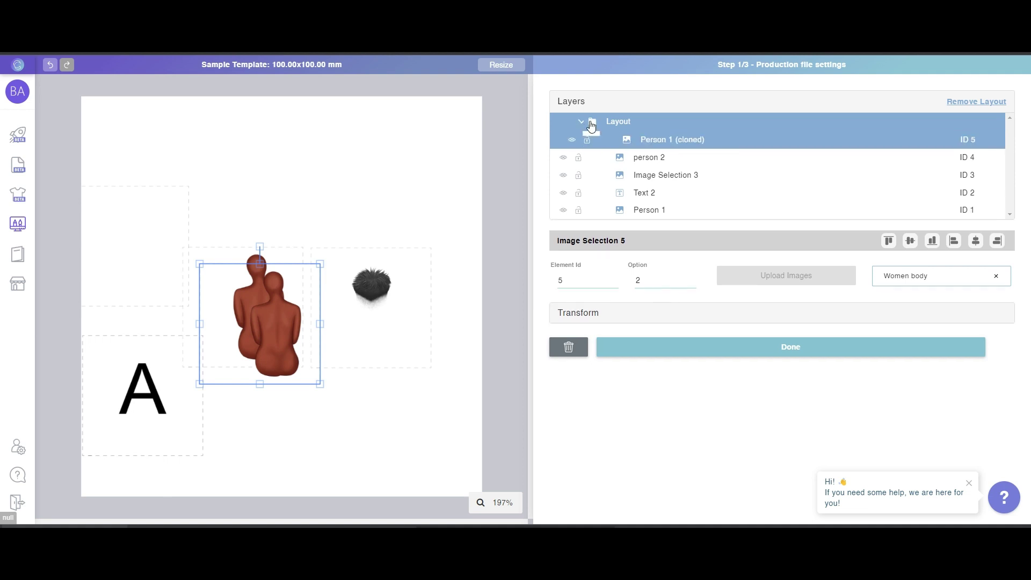
click(636, 157)
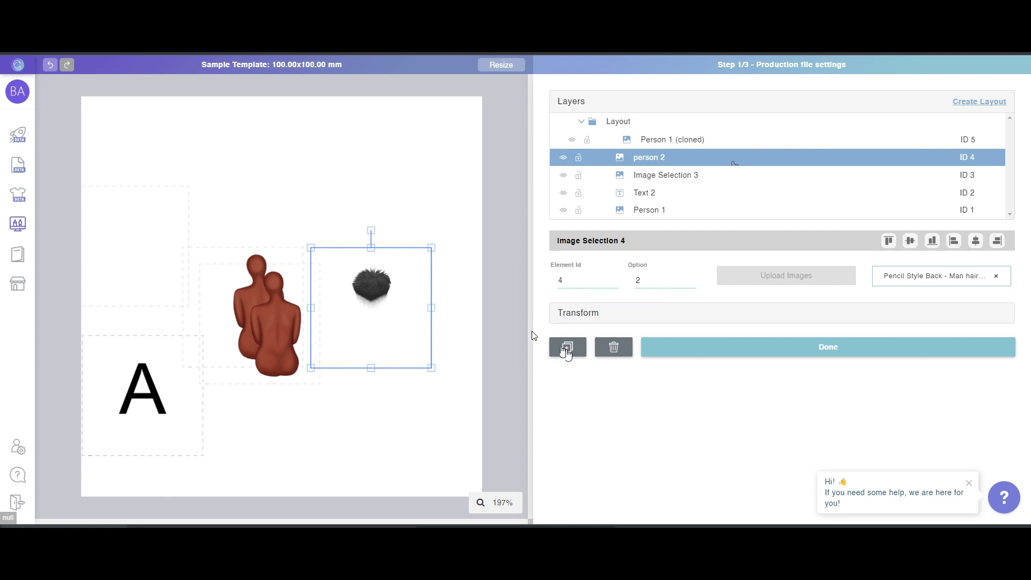
click(654, 140)
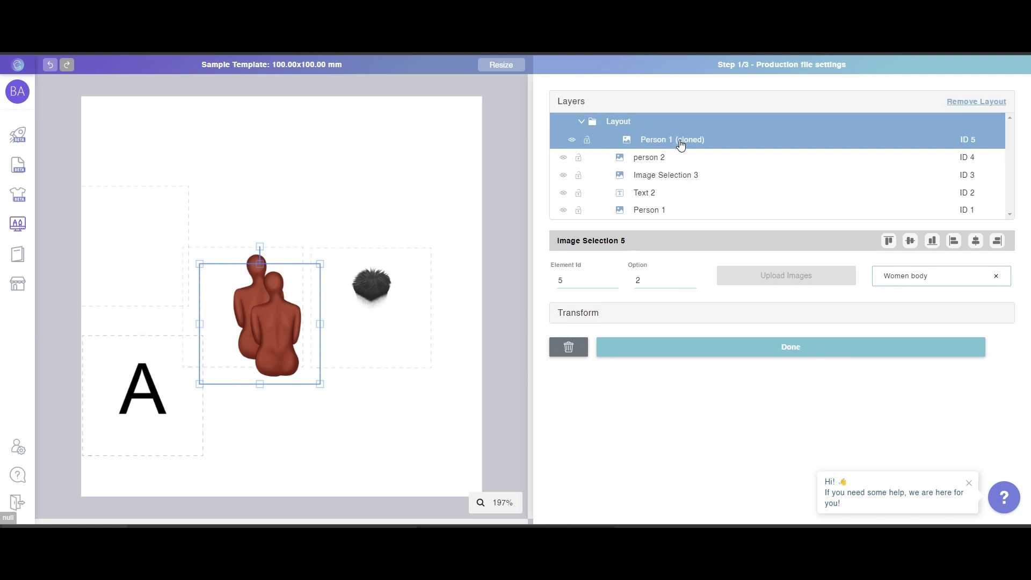
click(663, 157)
click(659, 145)
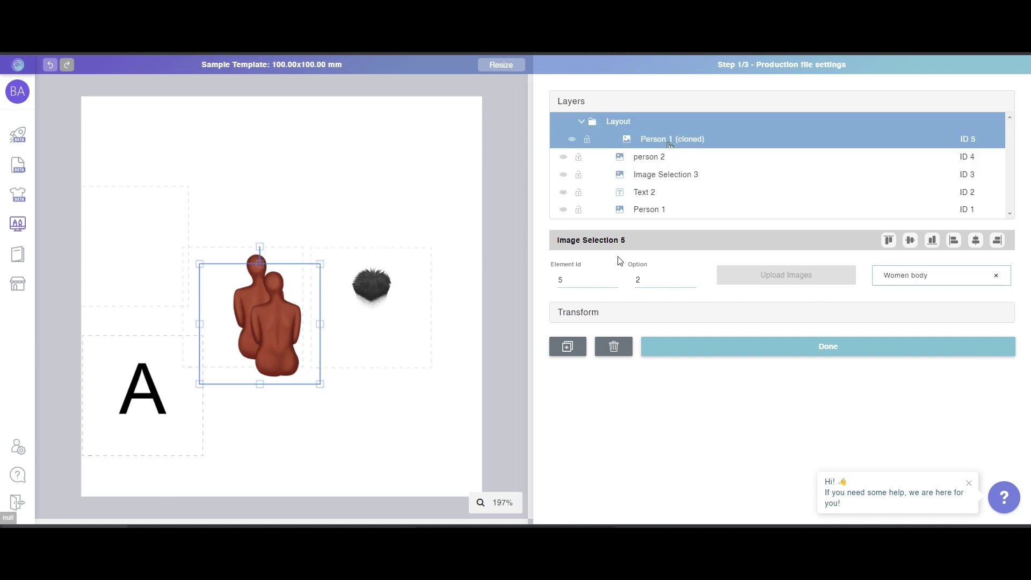
Duplicate Person 1 (cloned) inside the layout and select the whole layout with both of its copies.
click(569, 347)
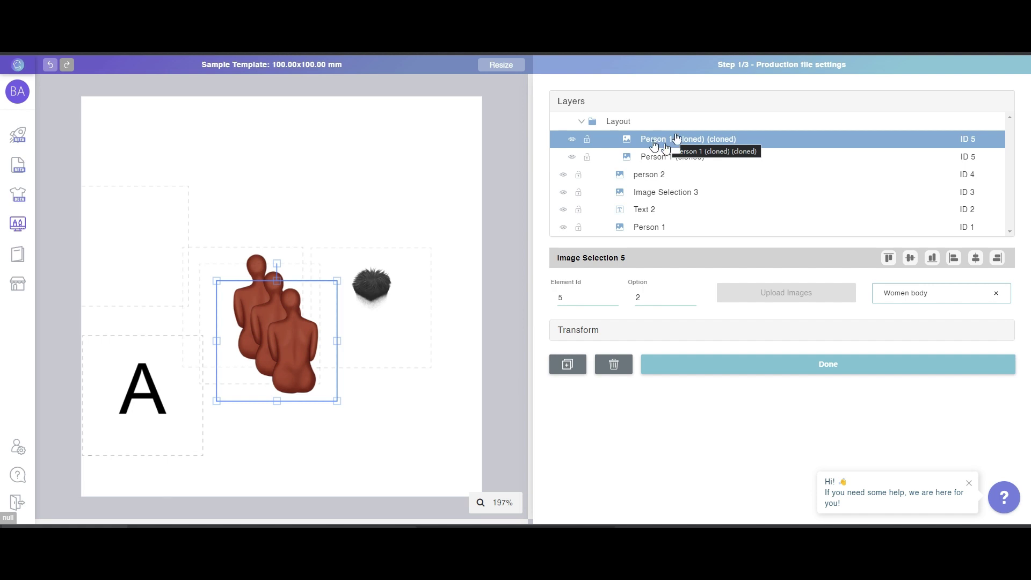
click(581, 121)
click(581, 121)
click(621, 129)
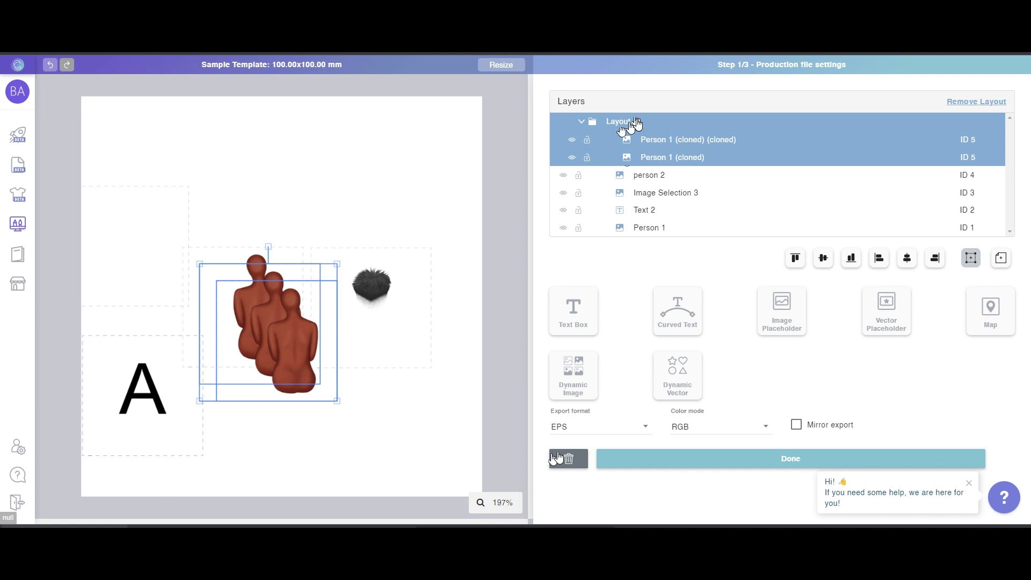
key(ctrl+d)
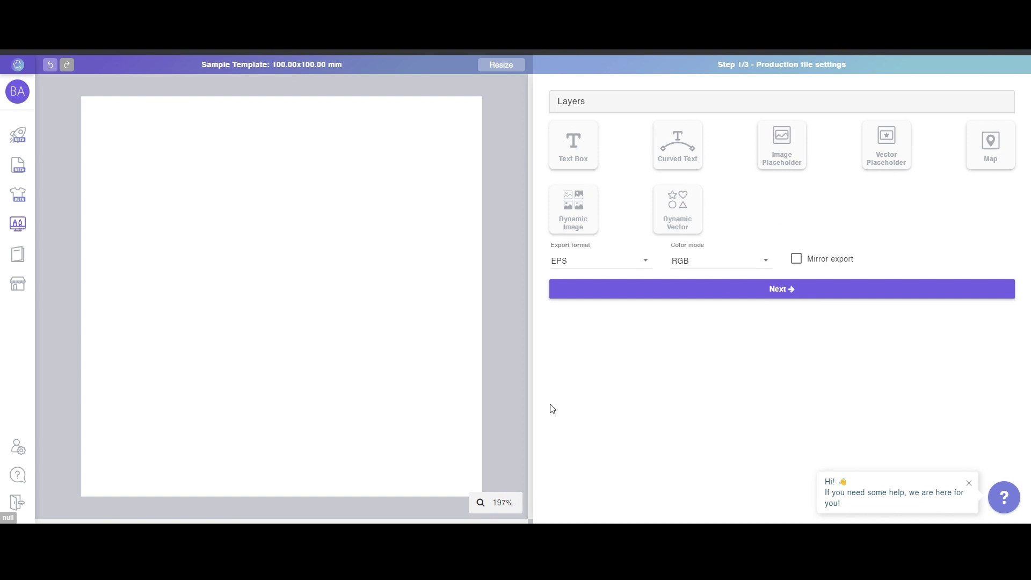
Add three dynamic image elements to the empty 100 x 100 mm template.
click(573, 205)
click(660, 258)
click(585, 231)
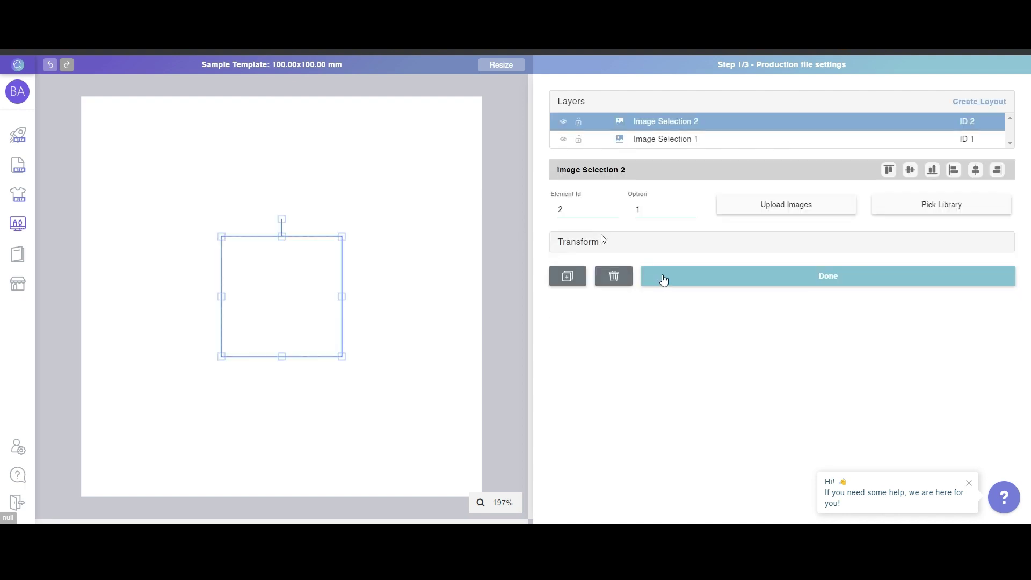
click(662, 278)
click(583, 237)
click(679, 298)
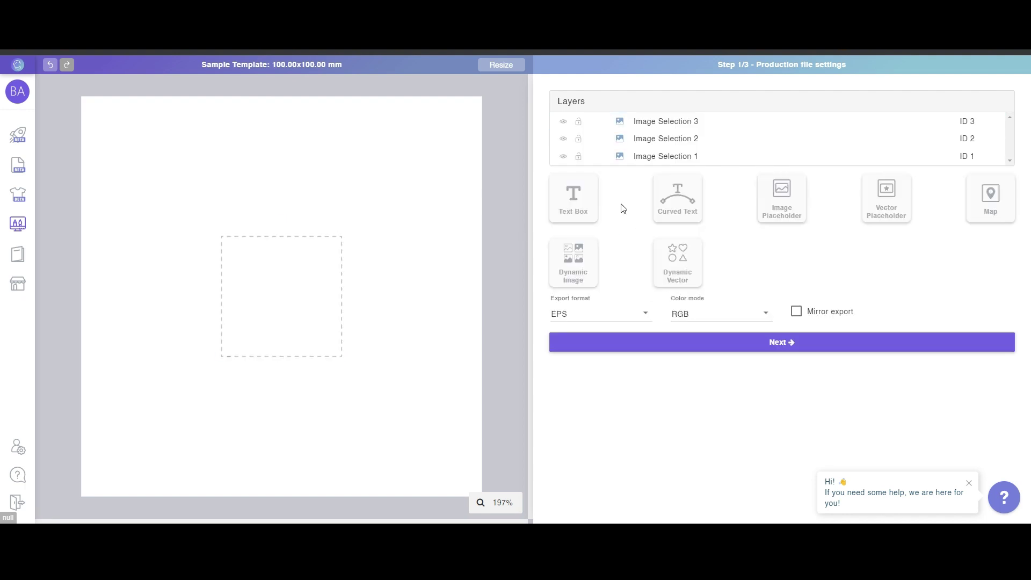
Duplicate Image Selection 1, Image Selection 2 and Image Selection 3 together.
click(705, 156)
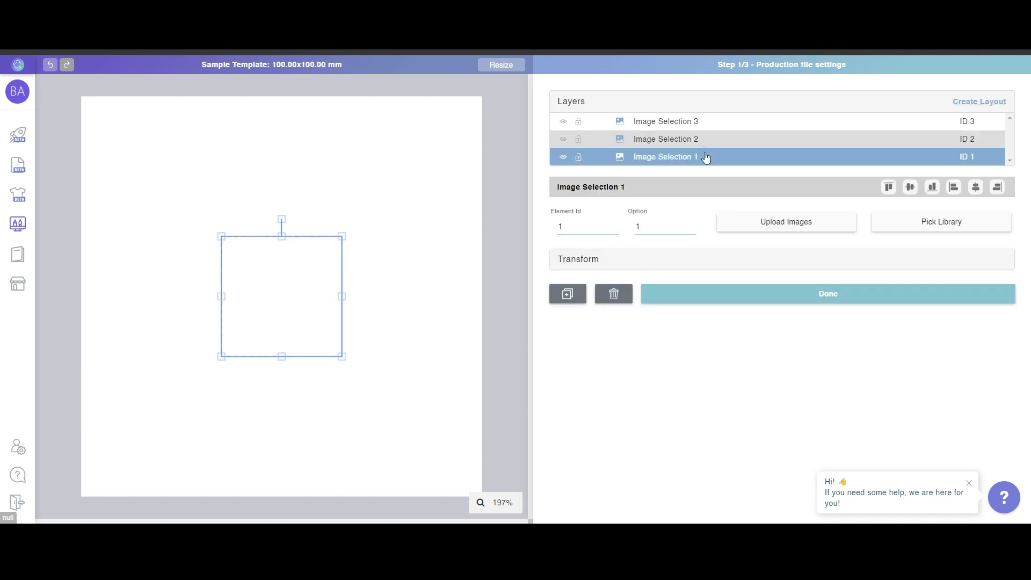
shift+click(708, 129)
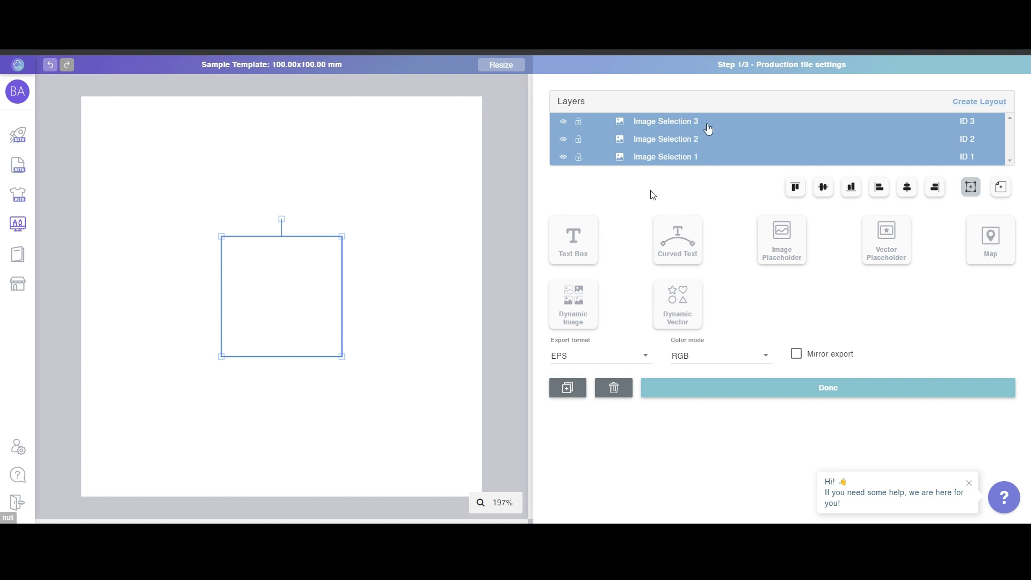
click(567, 393)
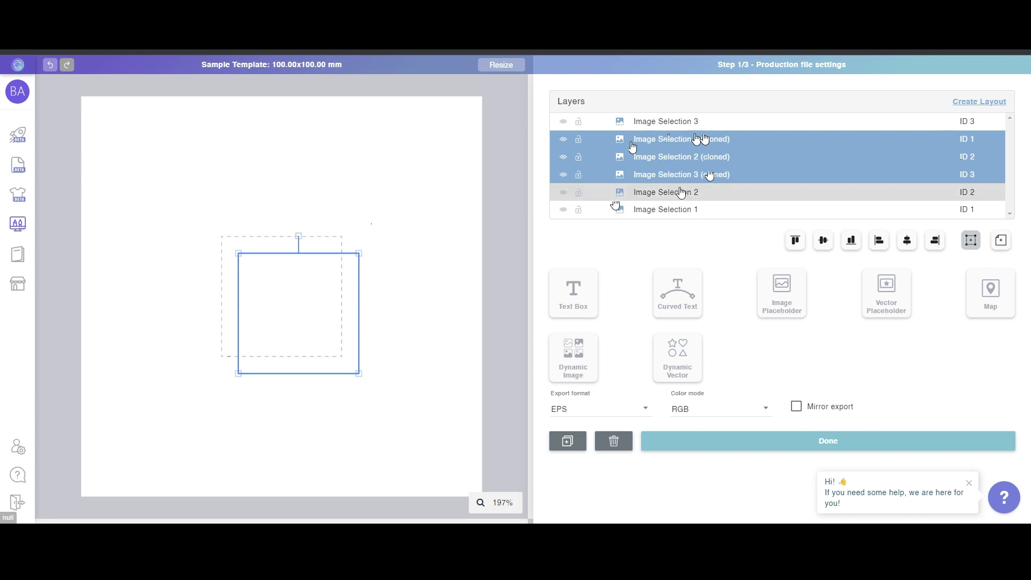
Assign the "Women body" image library to Image Selection 3.
click(681, 122)
click(916, 276)
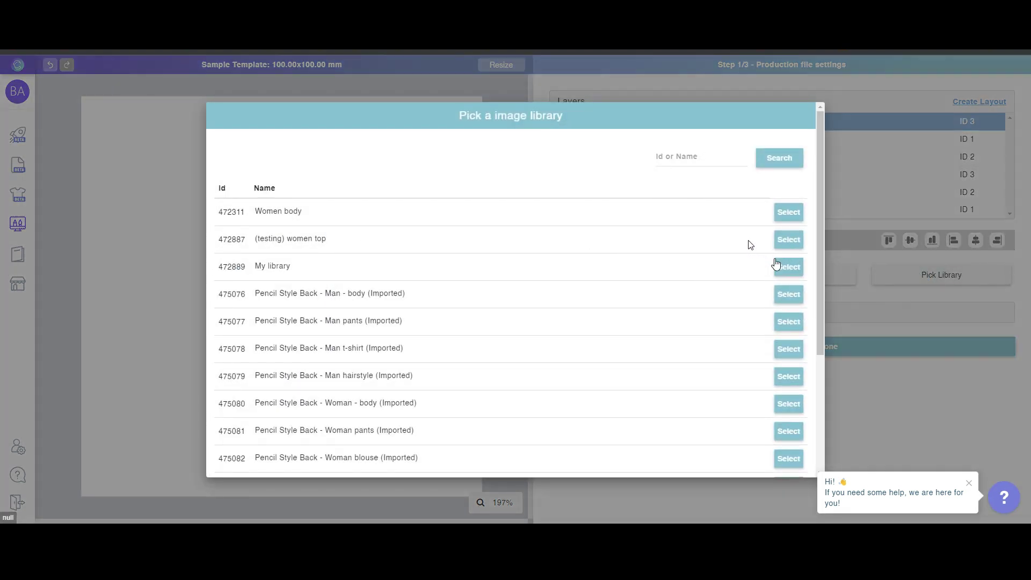
click(787, 214)
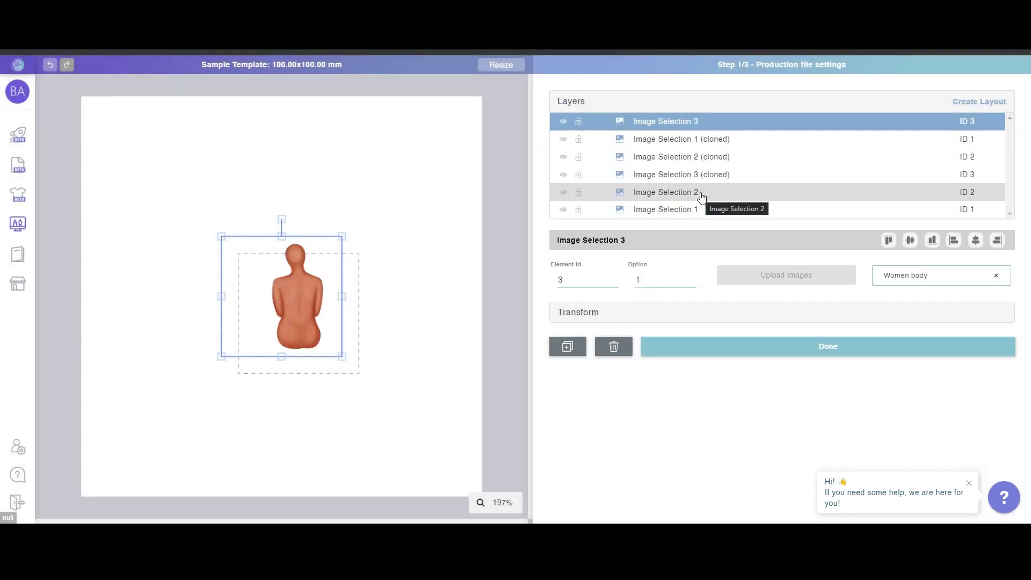
Assign the "Women body" image library to Image Selection 2.
click(734, 199)
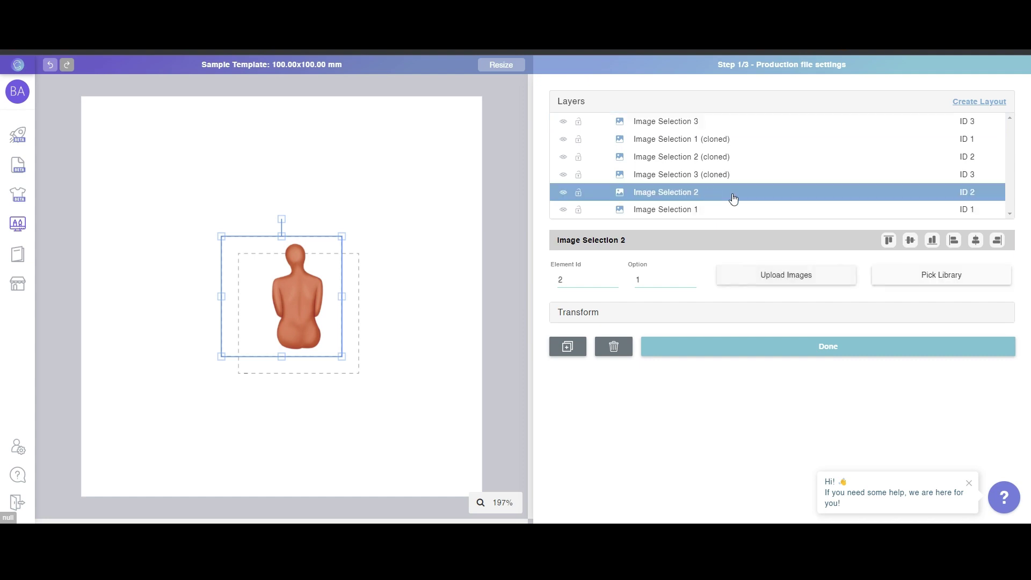
click(944, 275)
click(793, 215)
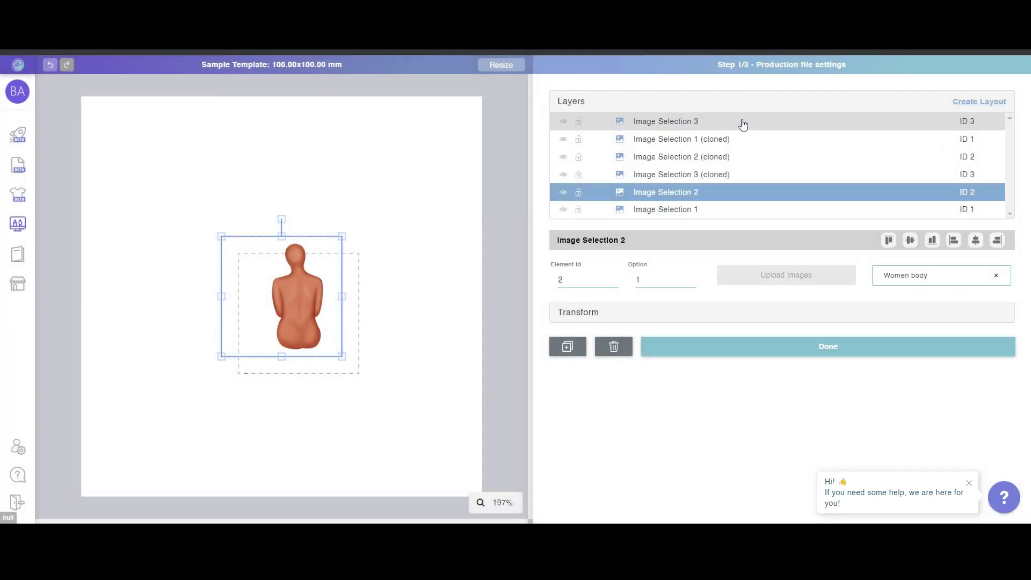
Replace Image Selection 3's library with "Pencil Style Back - Woman hairstyle (Imported)".
click(743, 124)
click(996, 275)
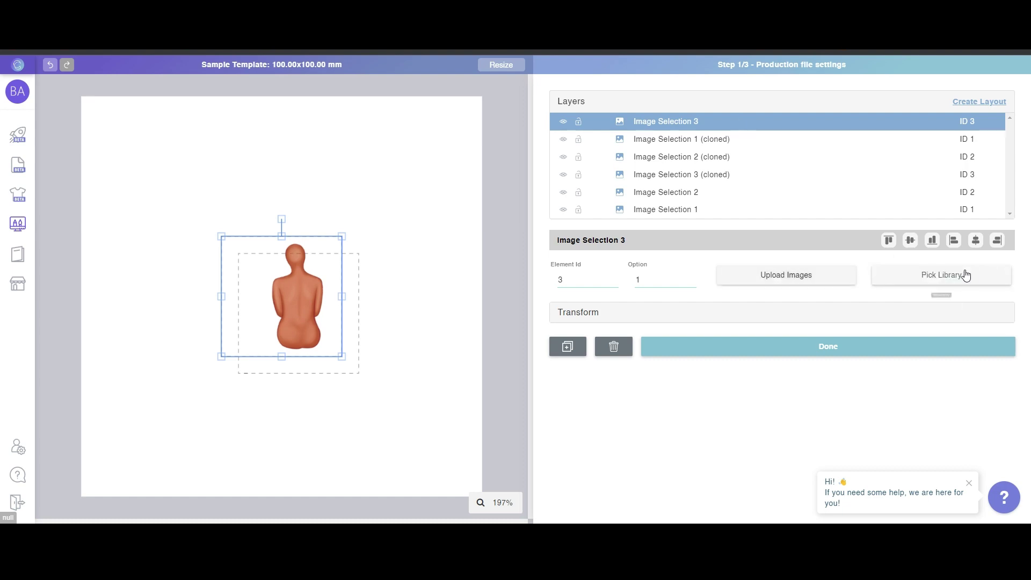
click(965, 275)
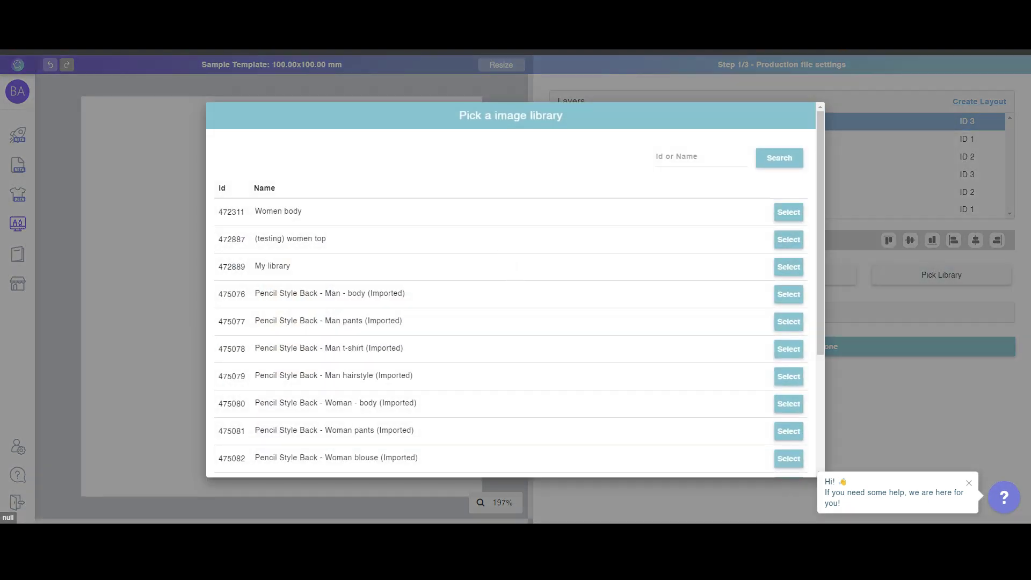
scroll(412, 359, down, 3)
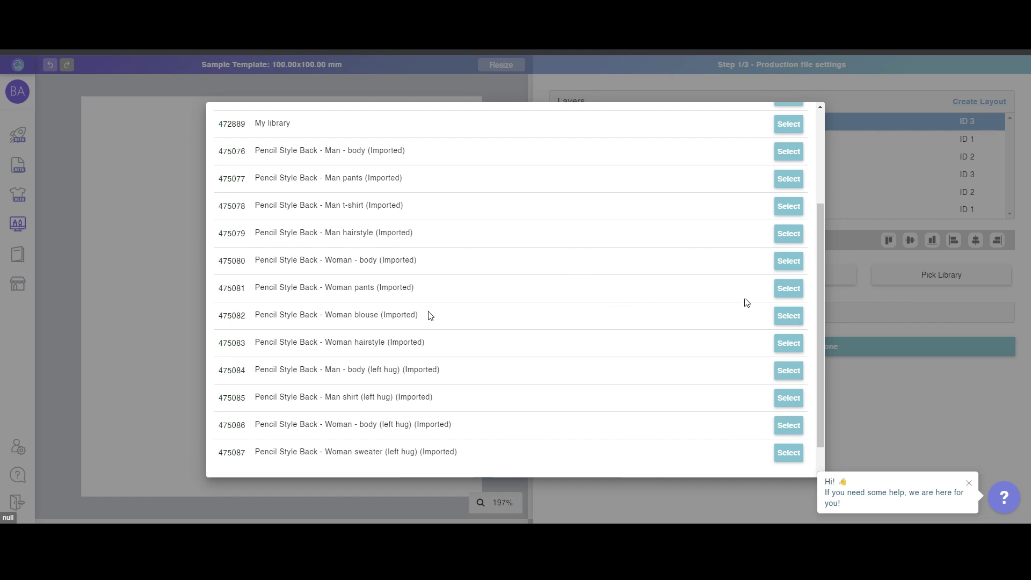
click(789, 343)
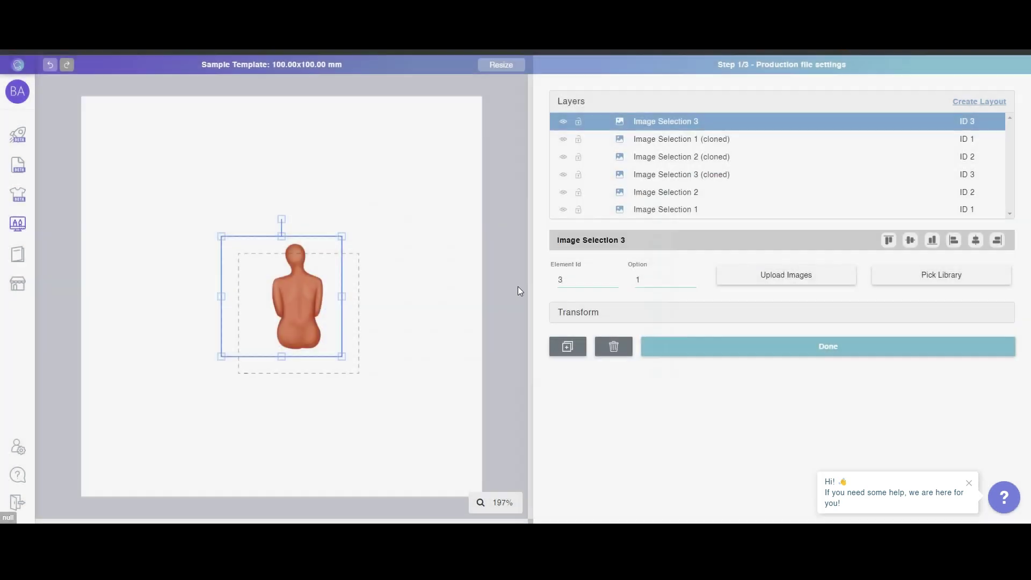
Set Image Selection 3's option to 2 and move the braided hair onto the woman's head.
click(694, 282)
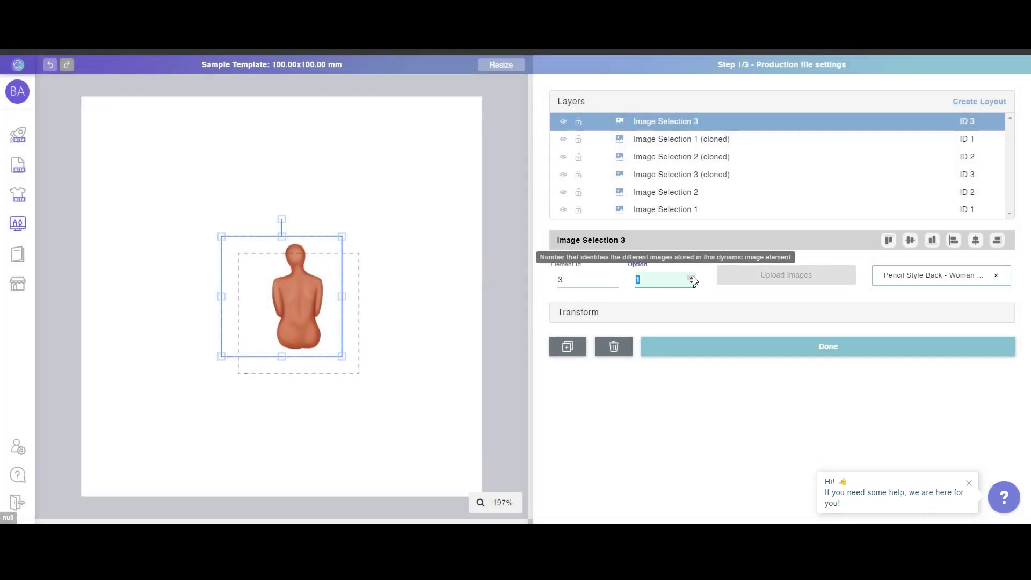
click(692, 279)
drag(285, 273, 299, 256)
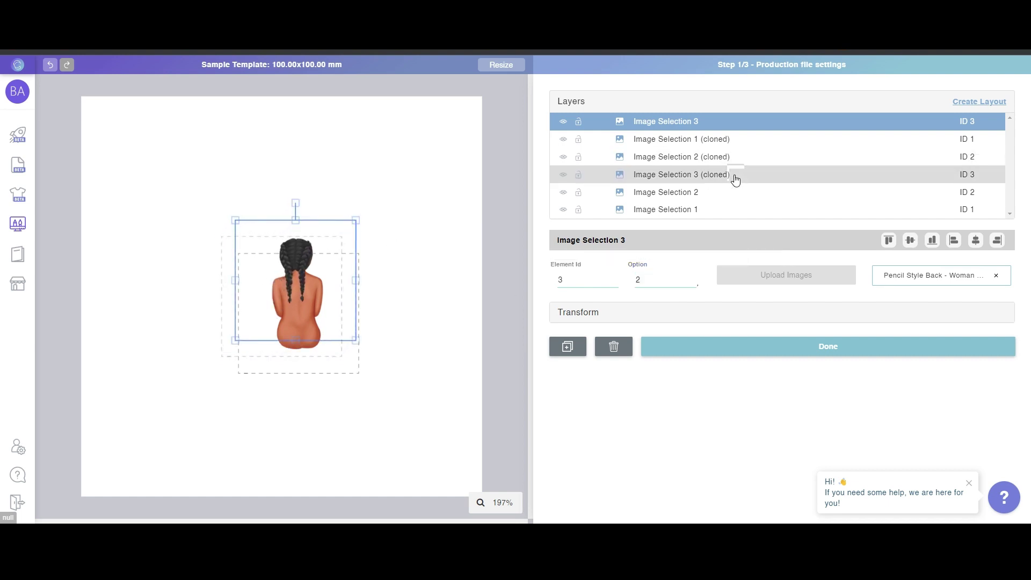
Assign "Pencil Style Back - Woman hairstyle (Imported)" to Image Selection 3 (cloned) and "Women body" to Image Selection 2 (cloned).
click(732, 176)
click(912, 277)
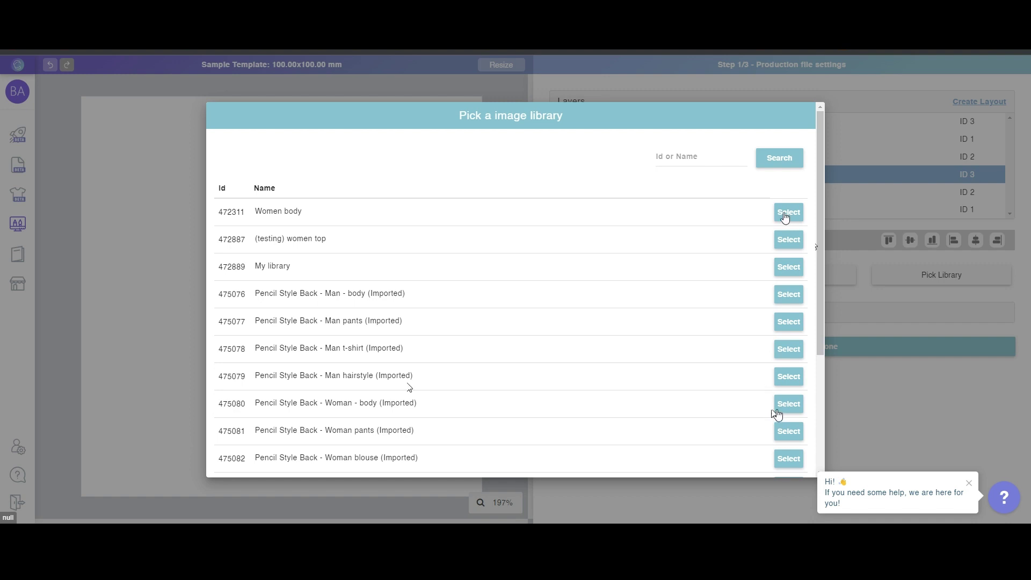
scroll(755, 429, down, 1)
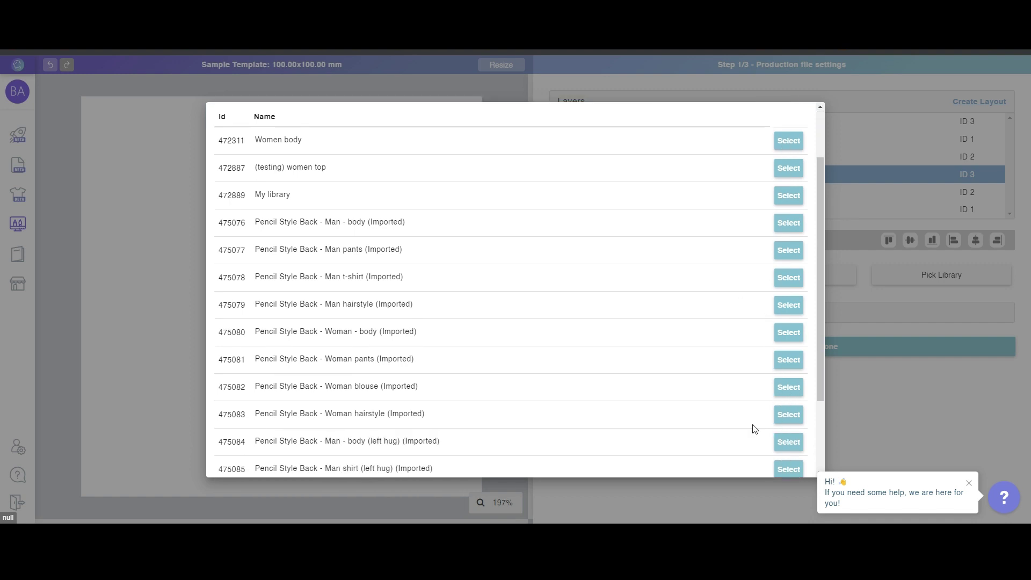
click(778, 417)
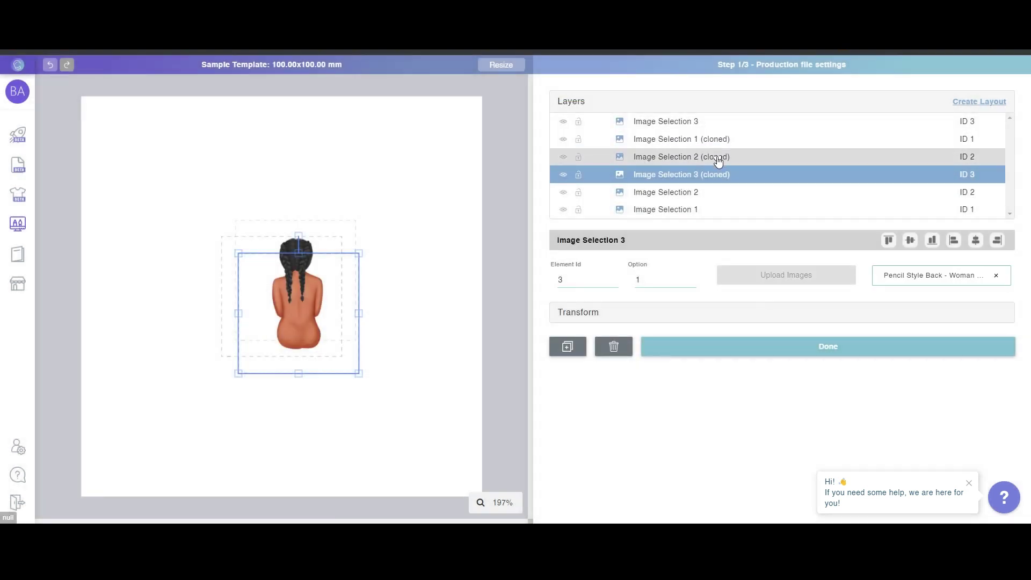
click(718, 157)
click(898, 274)
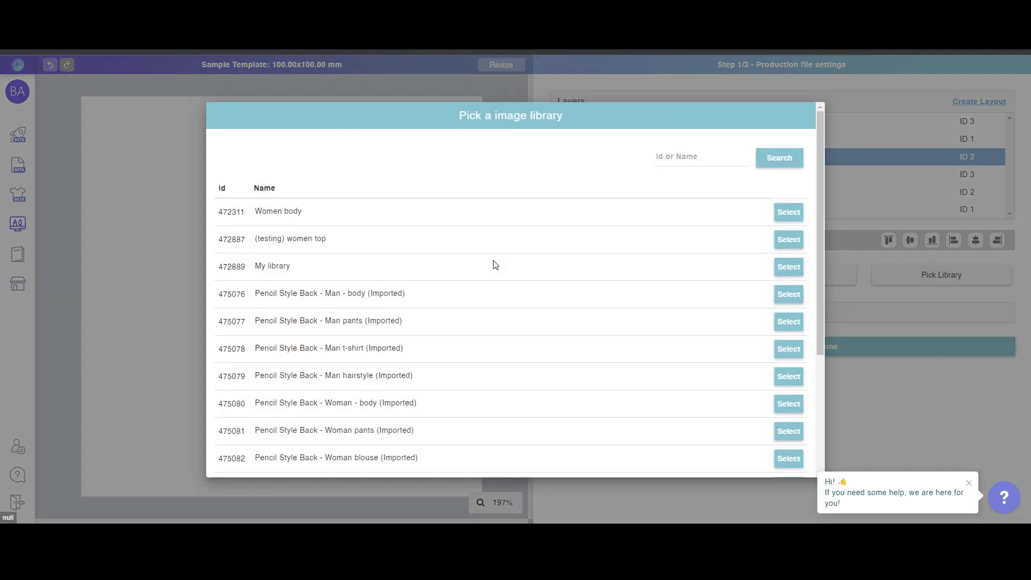
click(783, 217)
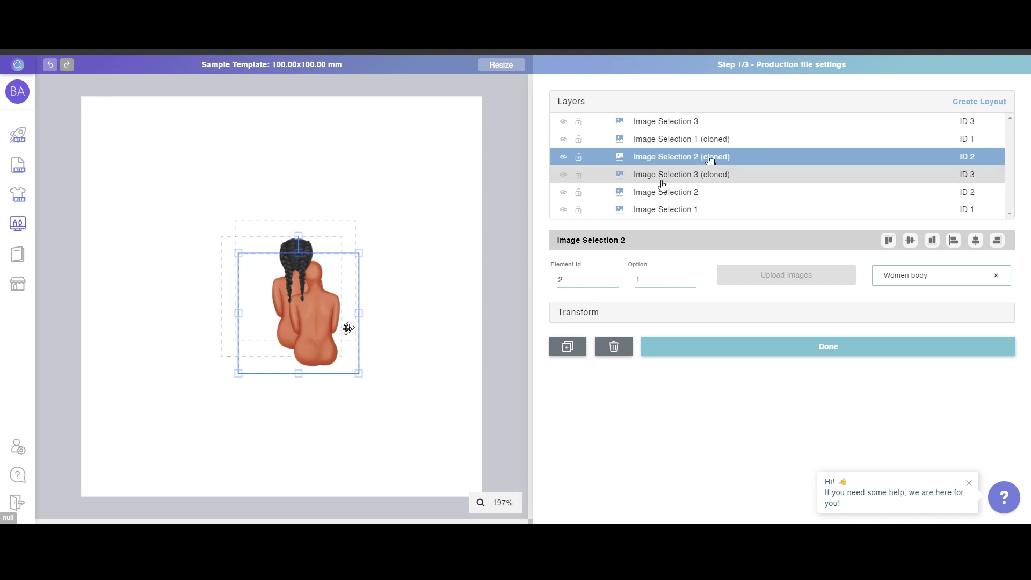
Move the three cloned image elements away from the originals and set Image Selection 3 (cloned)'s option to 2.
mouse_move(350, 361)
mouse_down()
mouse_move(437, 347)
mouse_move(451, 362)
mouse_move(171, 259)
mouse_up()
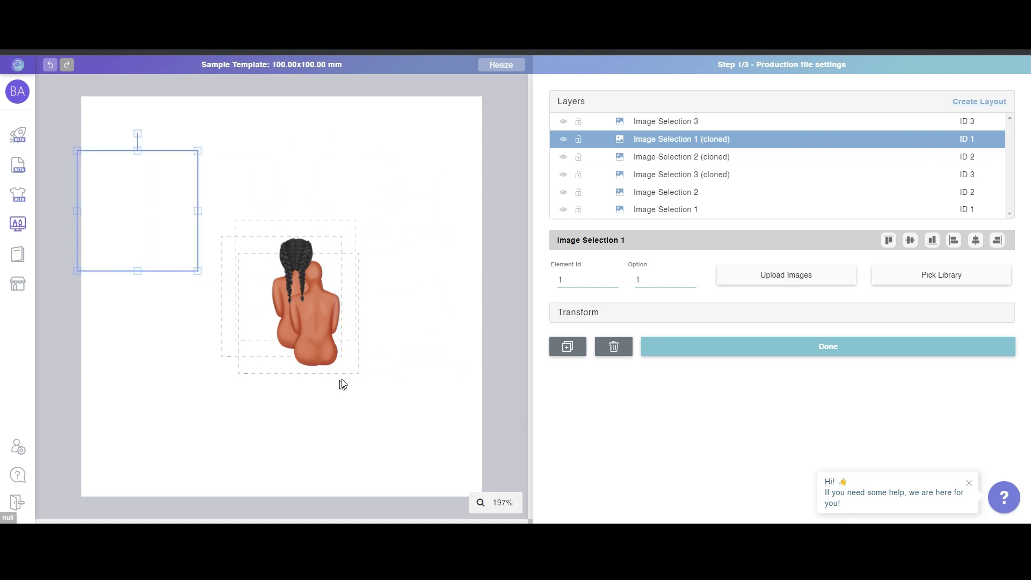
click(342, 362)
drag(343, 368, 468, 368)
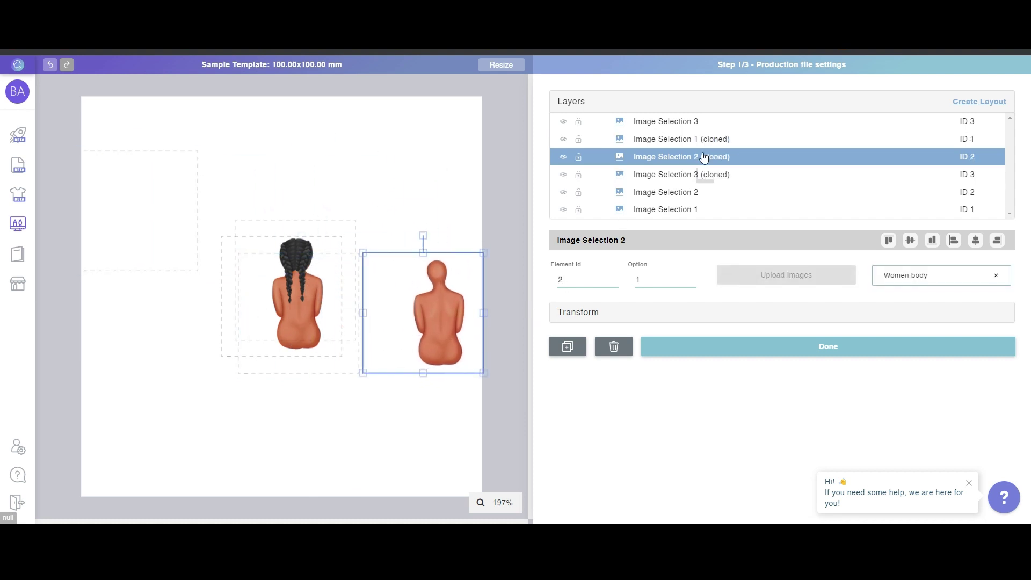
click(705, 175)
drag(327, 373, 457, 365)
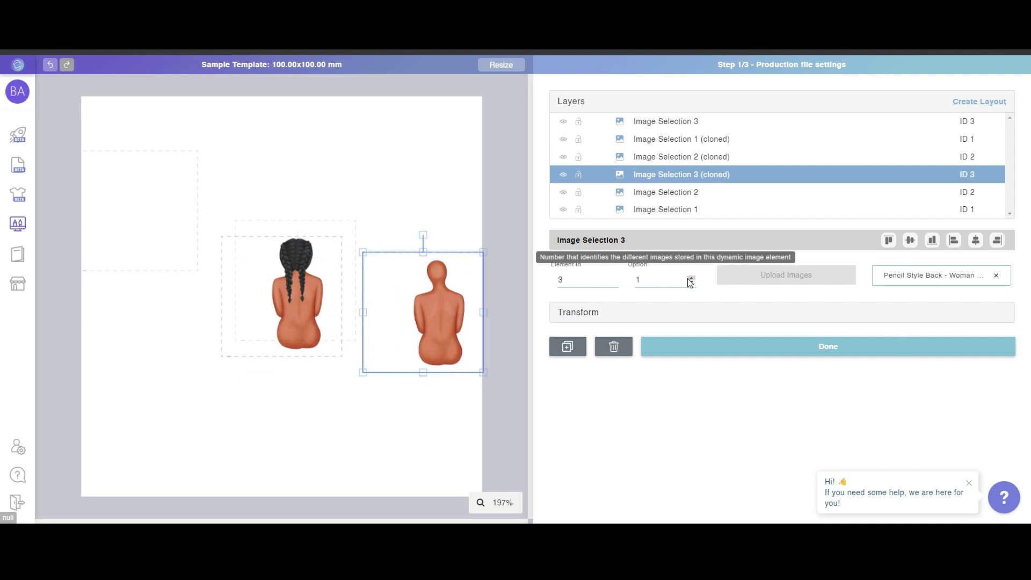
click(690, 279)
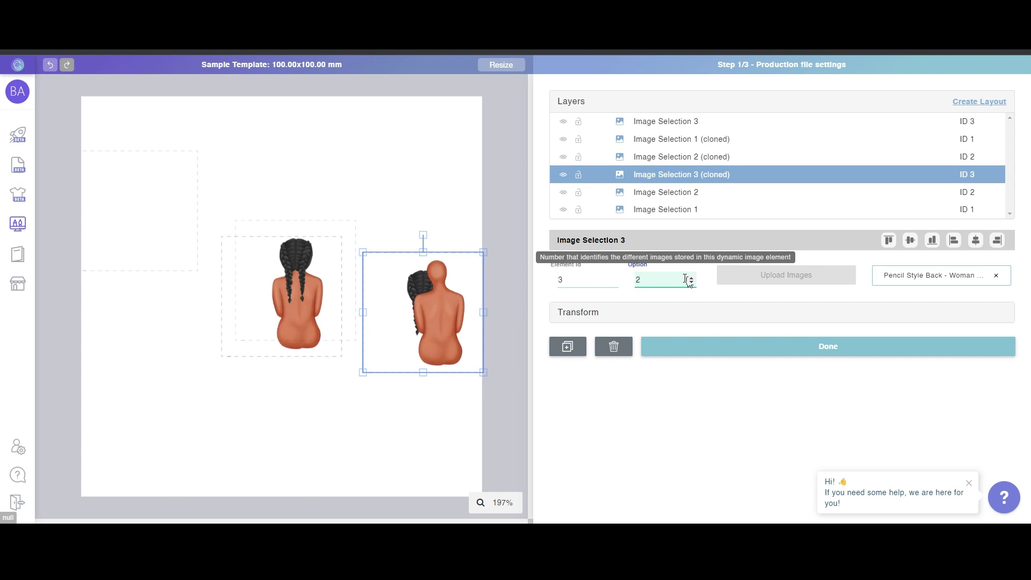
Duplicate the three cloned image selections together as a further set.
click(718, 173)
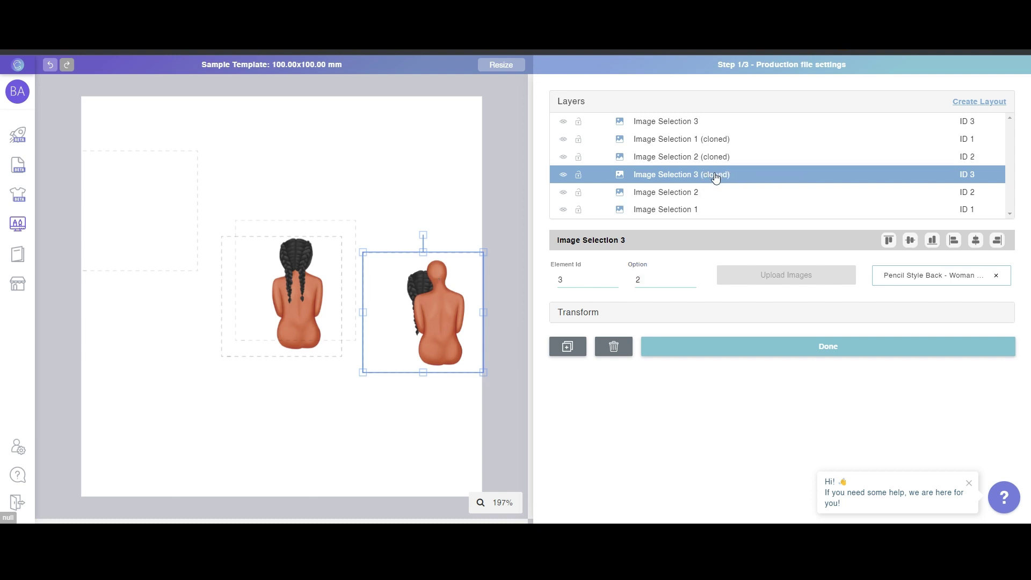
shift+click(715, 140)
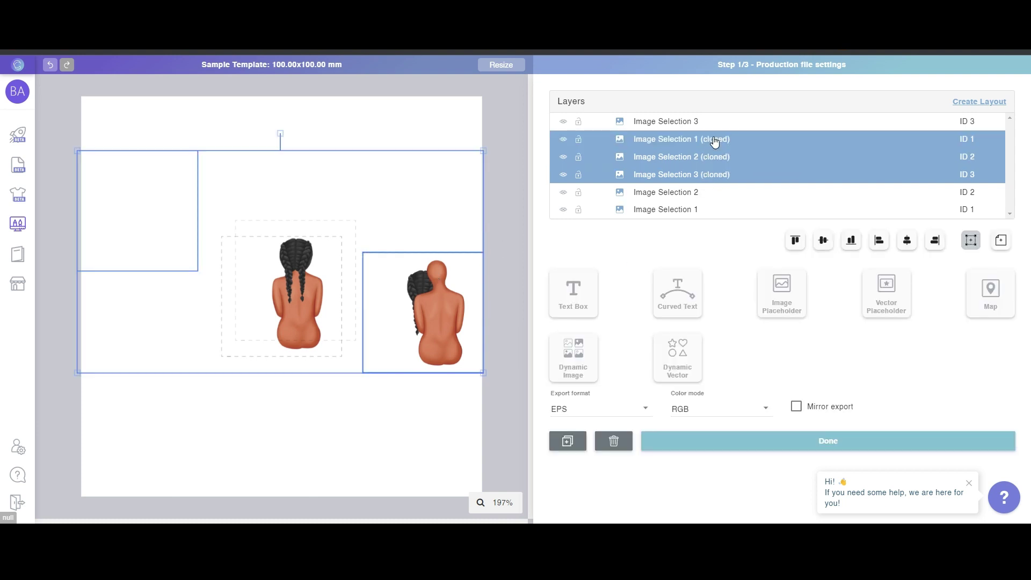
click(568, 444)
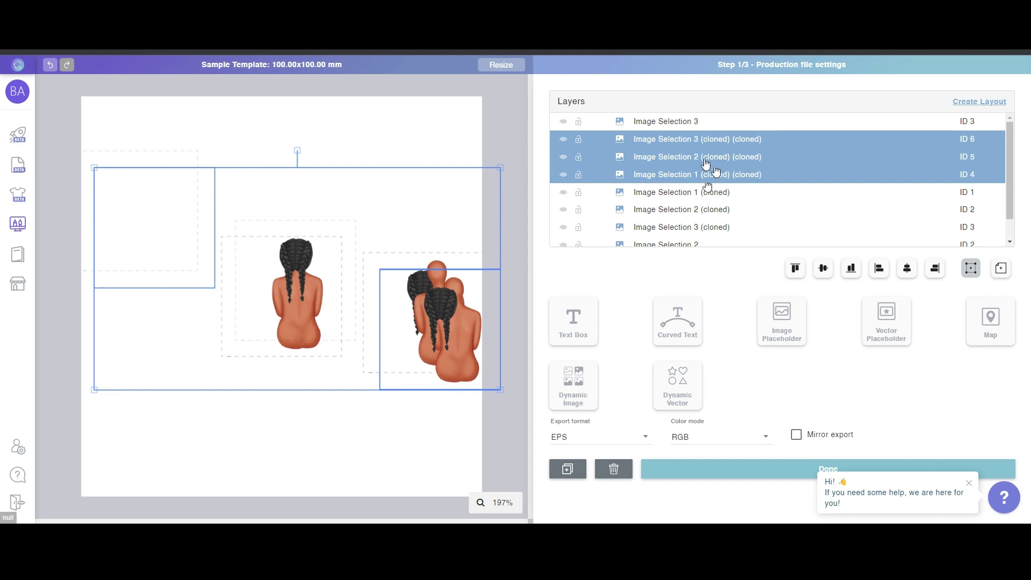
Delete the first set of clones, Image Selection 1, 2 and 3 (cloned), with element IDs 1 to 3.
click(716, 201)
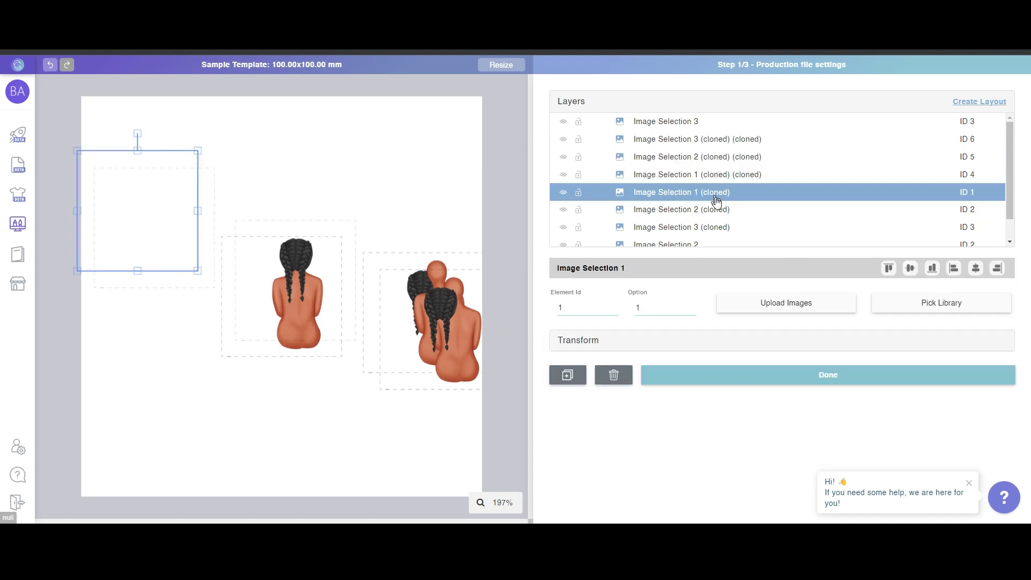
shift+click(720, 227)
key(Delete)
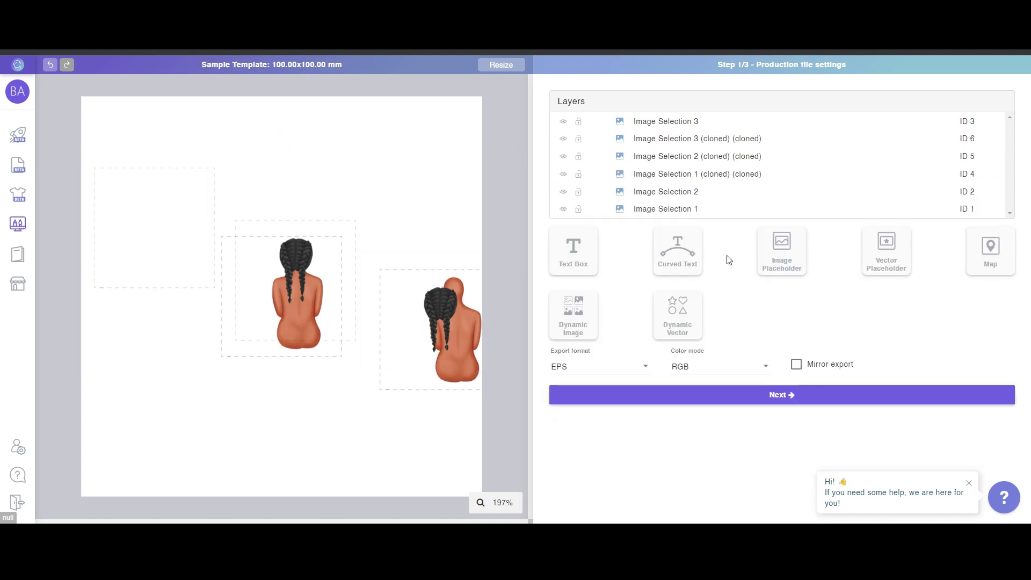
Move Image Selection 3 directly above Image Selection 2 in the layer order and duplicate Image Selections 1 to 3 together.
click(677, 120)
drag(675, 120, 682, 173)
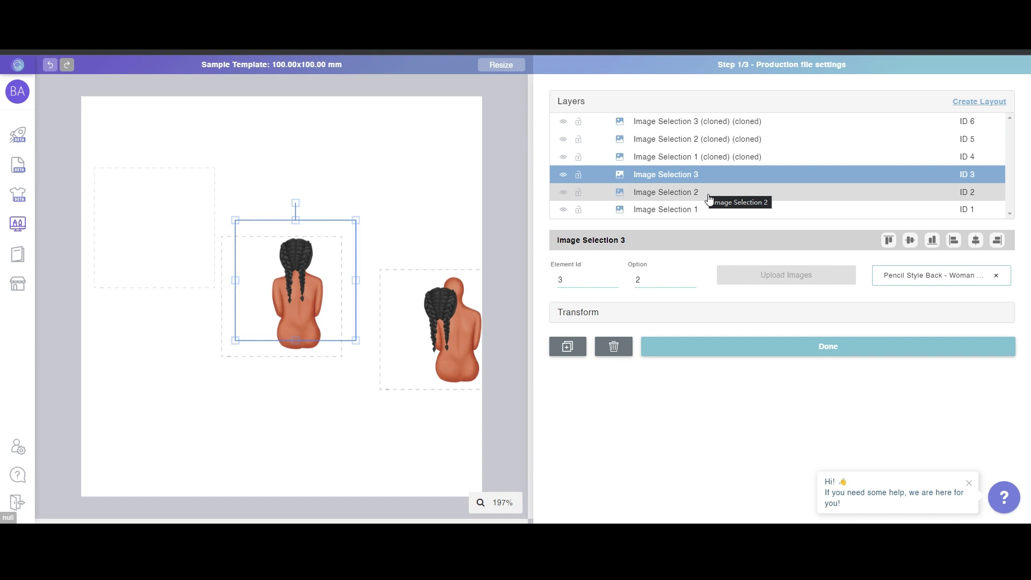
click(697, 209)
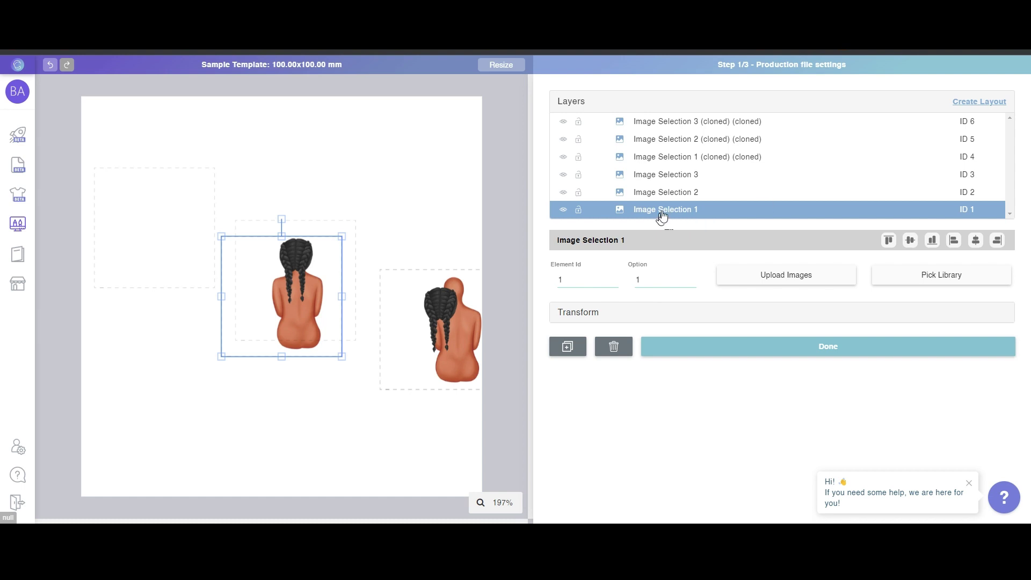
shift+click(708, 176)
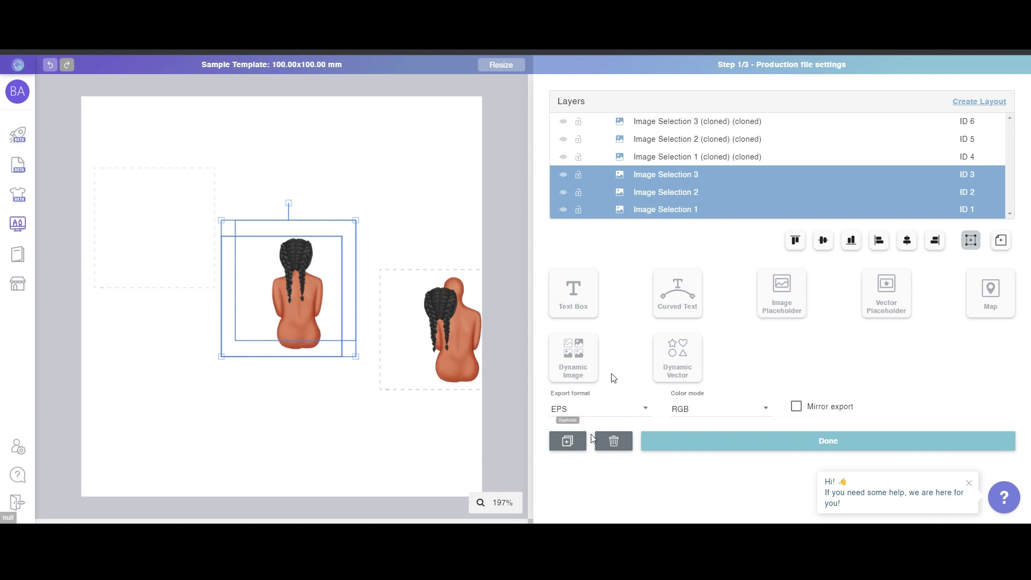
key(ctrl+d)
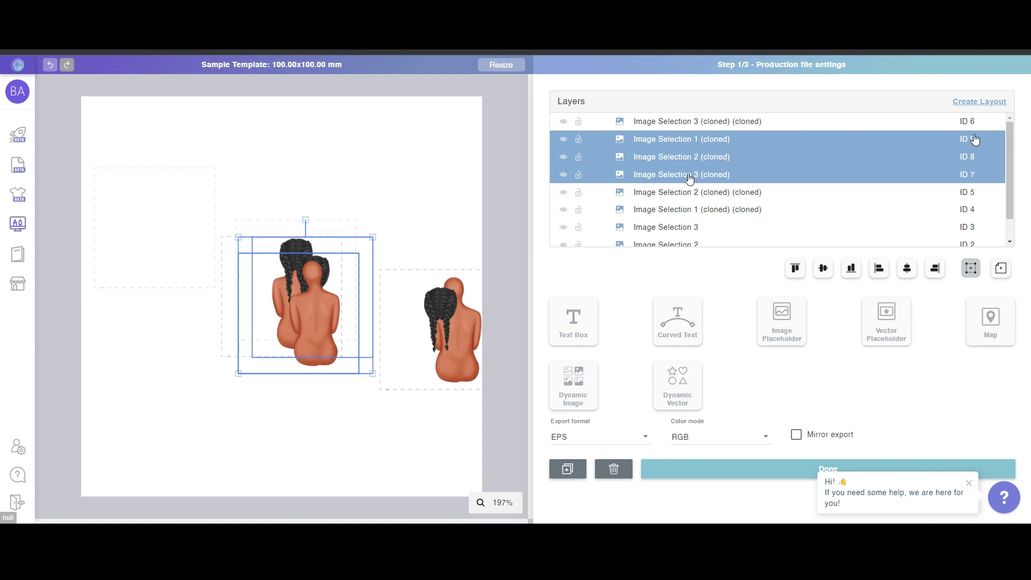
Move Image Selection 3 (cloned) (cloned) directly above Image Selection 2 (cloned) (cloned) in the layer order.
scroll(983, 168, down, 1)
scroll(983, 157, up, 1)
scroll(911, 162, down, 1)
scroll(779, 166, up, 1)
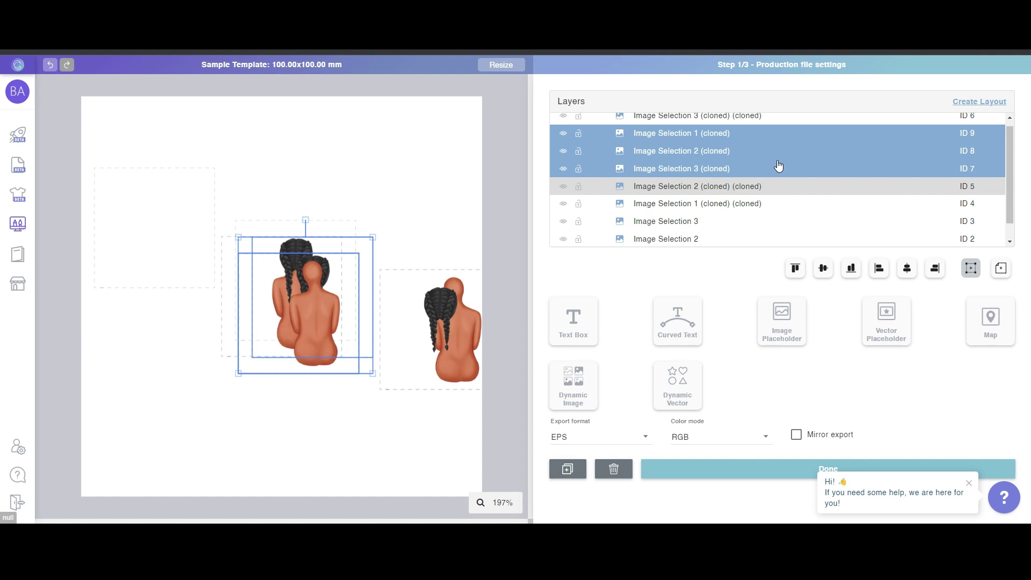
click(668, 122)
drag(699, 125, 705, 170)
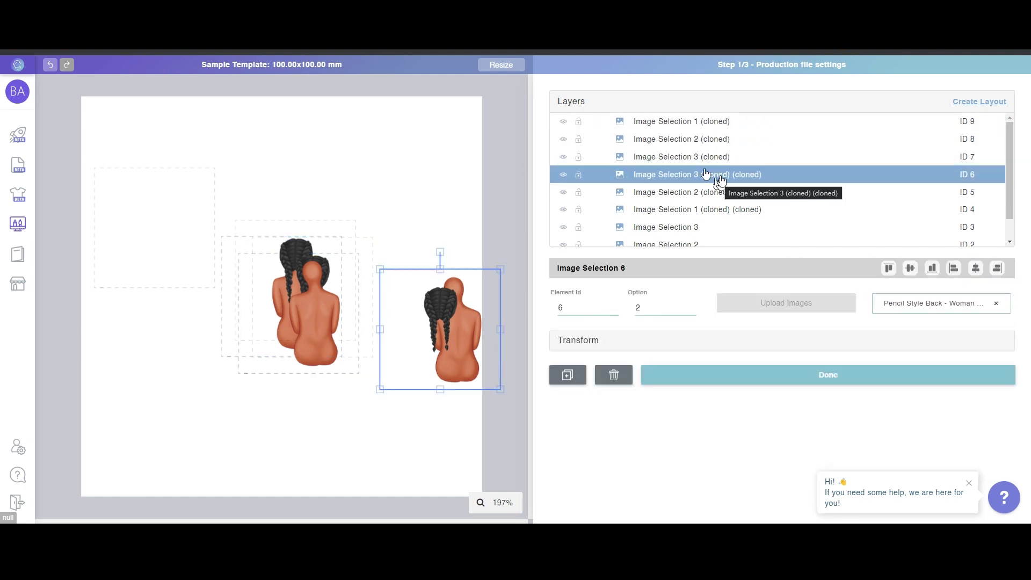